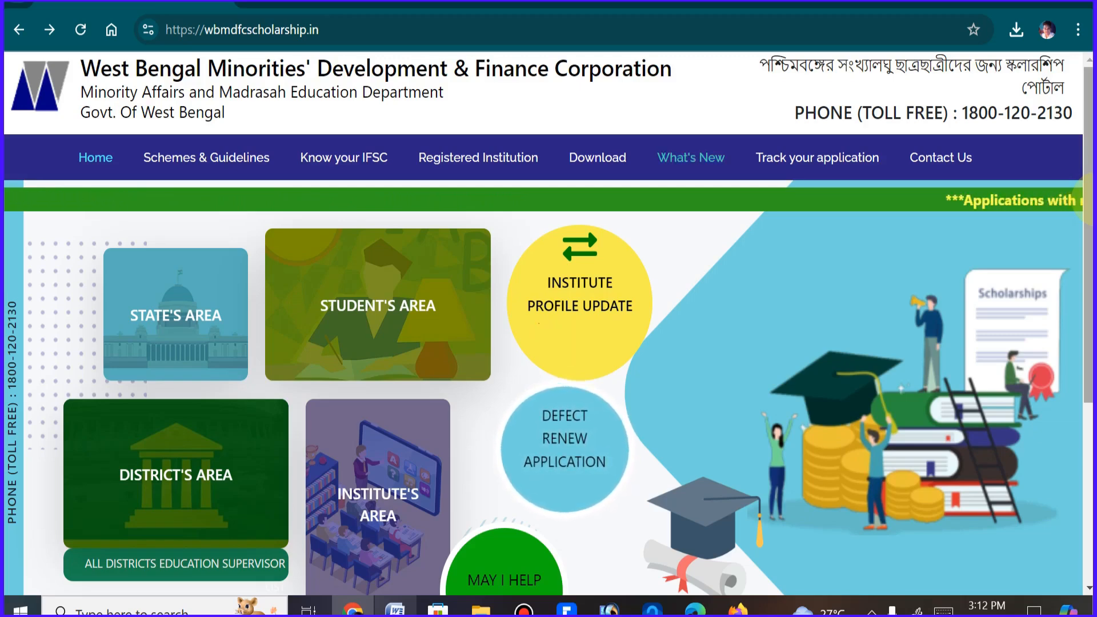
# Open the Fresh Registration 2024-2025 form from the portal's student area
pyautogui.scroll(-1, 549, 323)
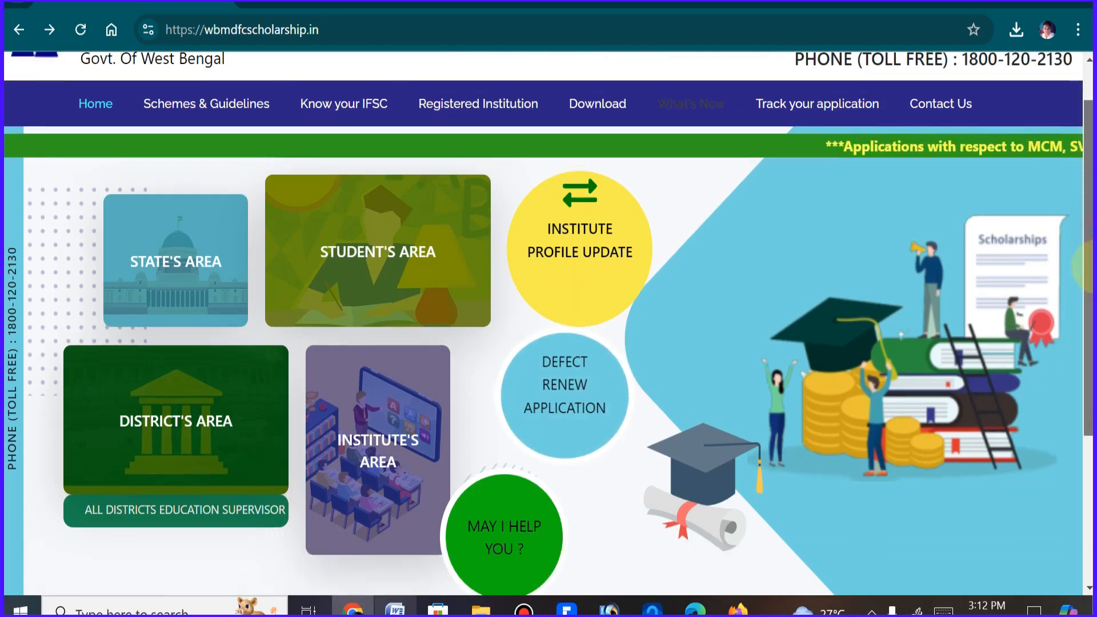
pyautogui.scroll(1, 548, 322)
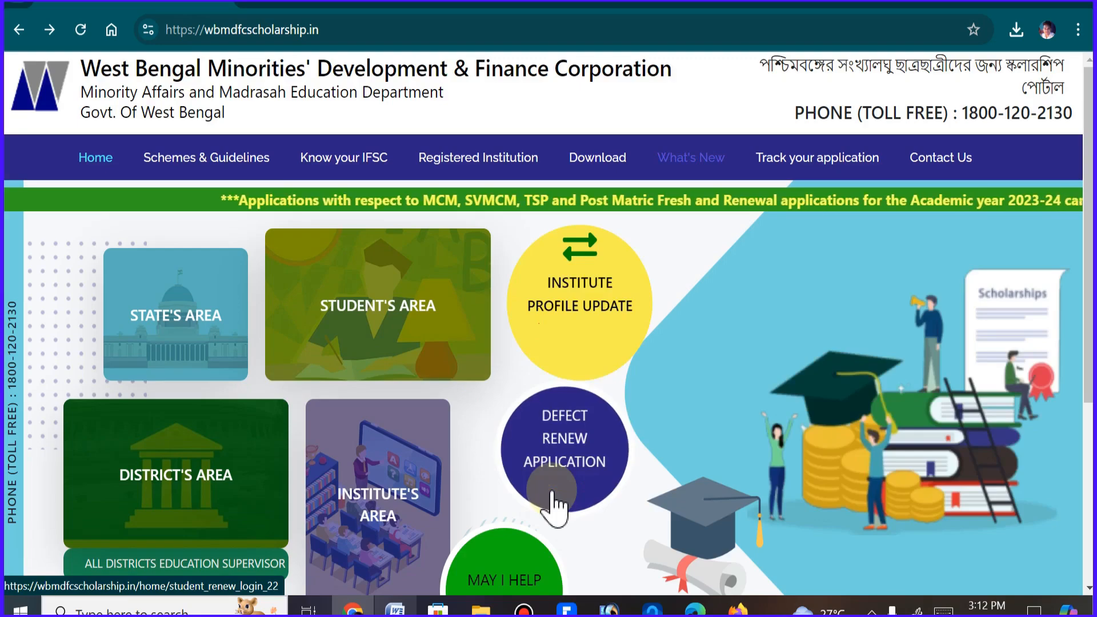
pyautogui.click(426, 355)
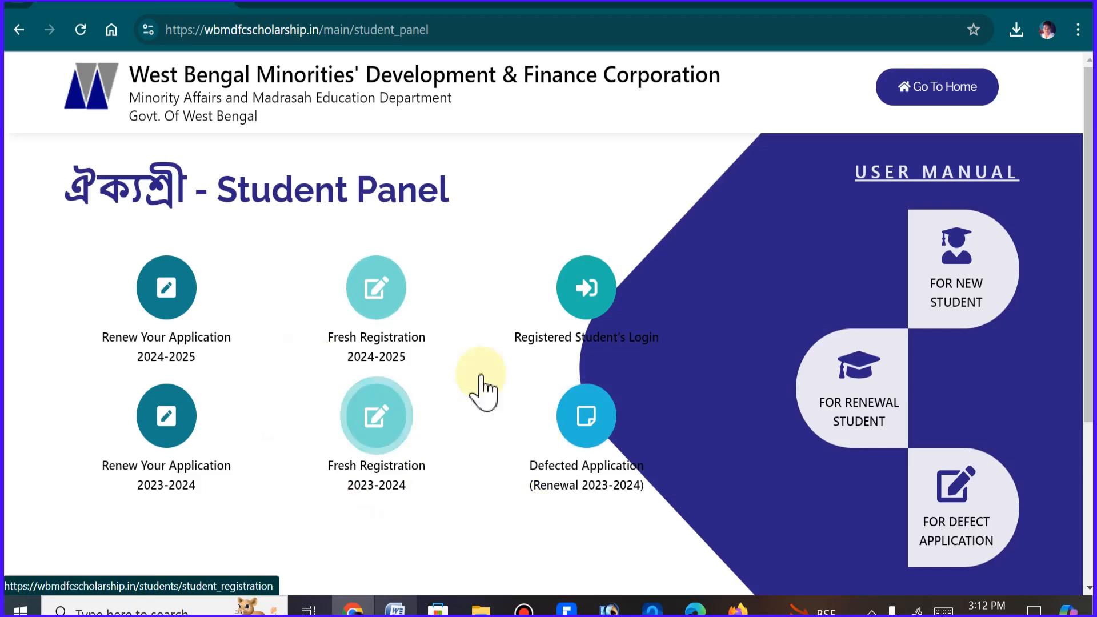
pyautogui.click(377, 296)
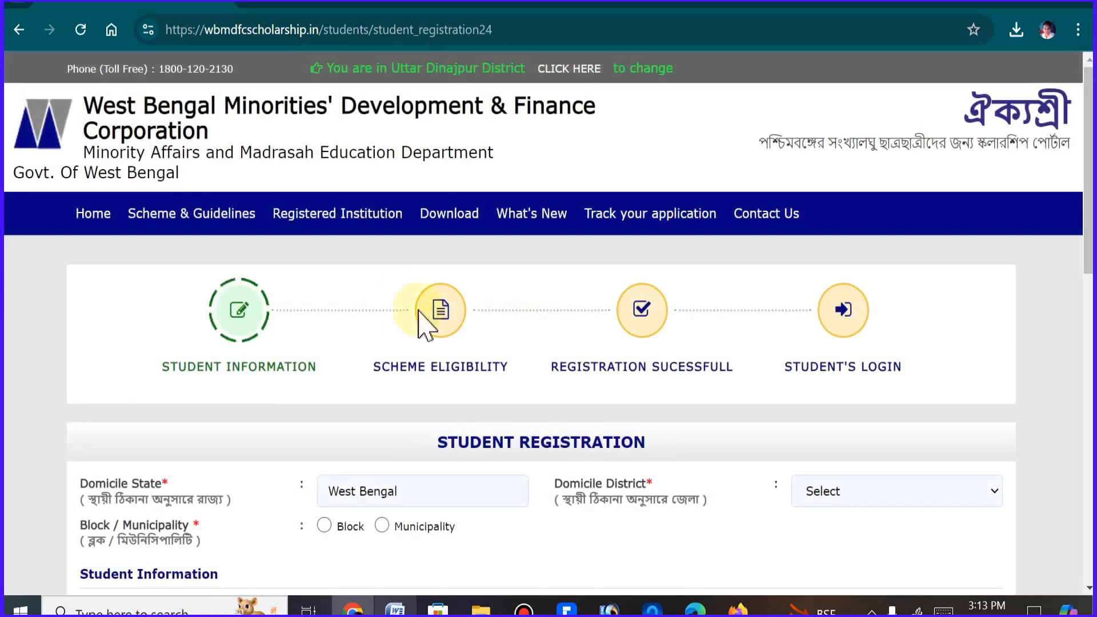
# Set the domicile district to UTTAR DINAJPUR in the student registration form
pyautogui.scroll(-3, 1087, 203)
pyautogui.moveTo(1087, 203); pyautogui.dragTo(1087, 306)
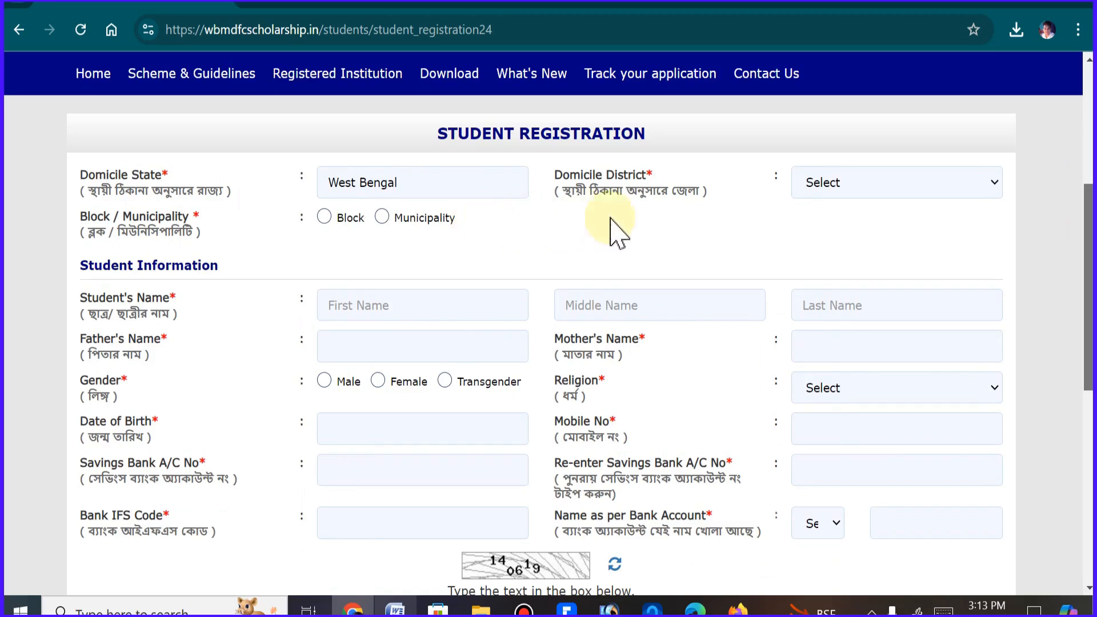
pyautogui.click(854, 185)
pyautogui.scroll(-2, 851, 469)
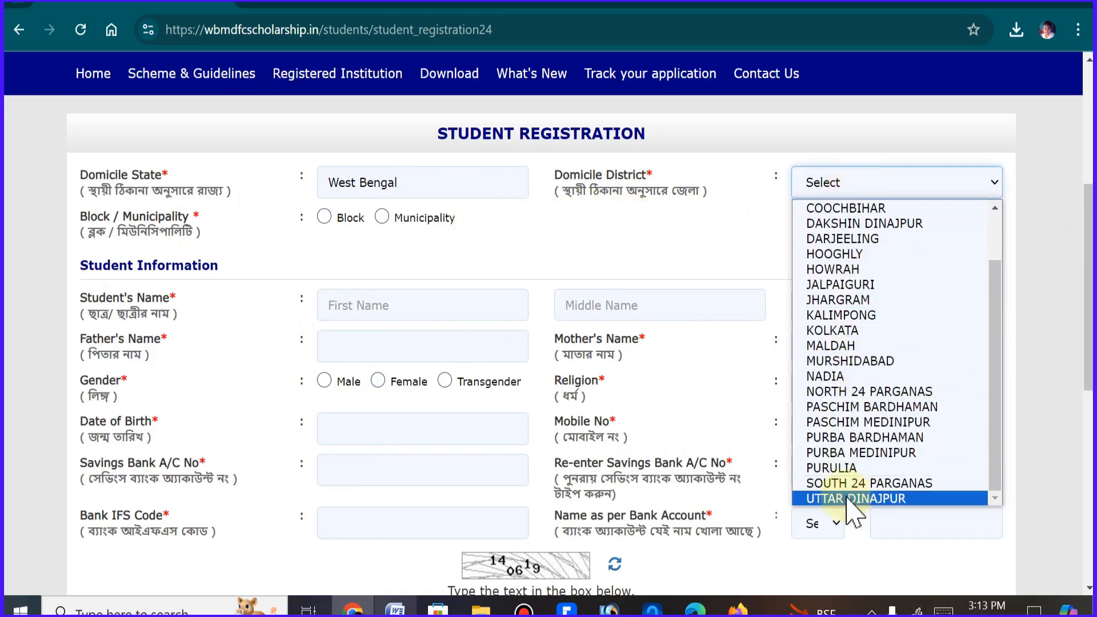
pyautogui.click(851, 499)
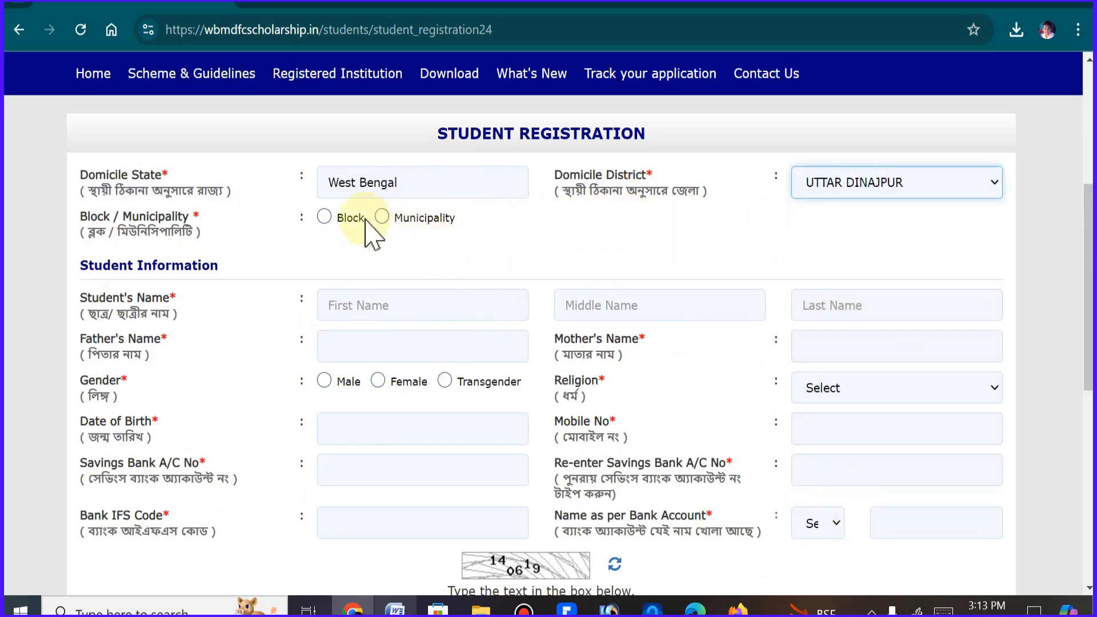
# Mark the domicile as a Block and choose block Goalpokhar - II with gram panchayet TORYAL
pyautogui.click(324, 218)
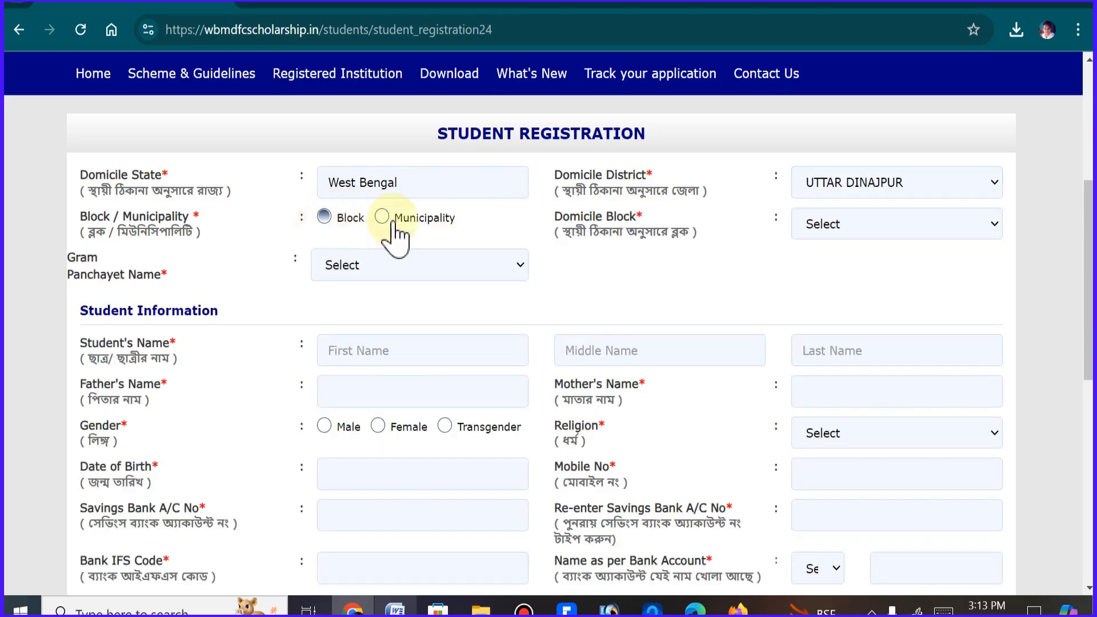
pyautogui.click(877, 225)
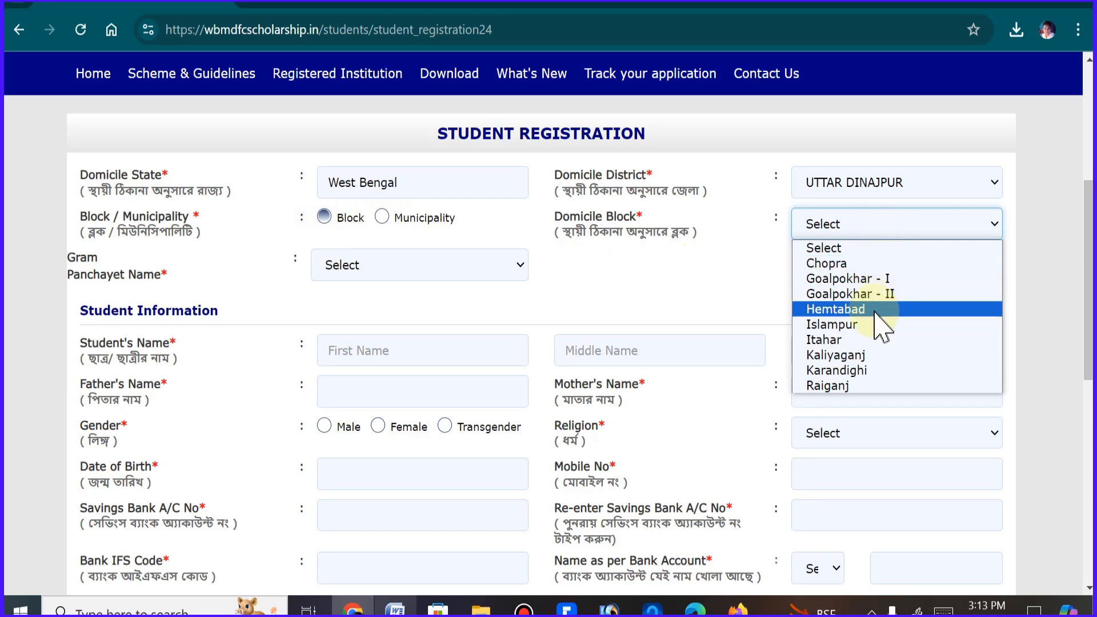
pyautogui.click(856, 294)
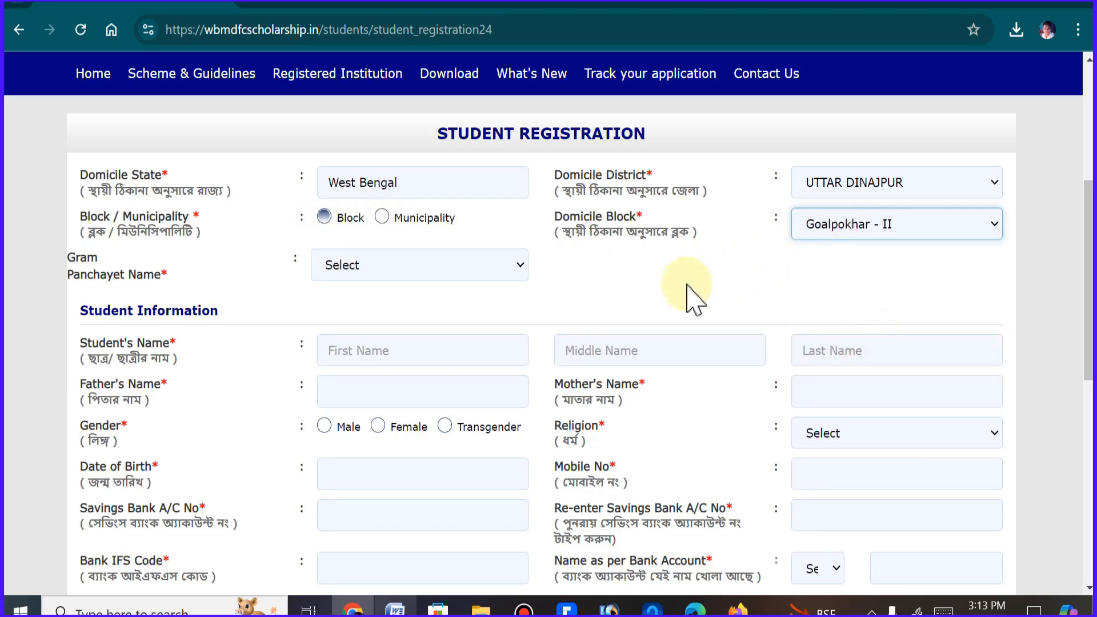
pyautogui.click(392, 265)
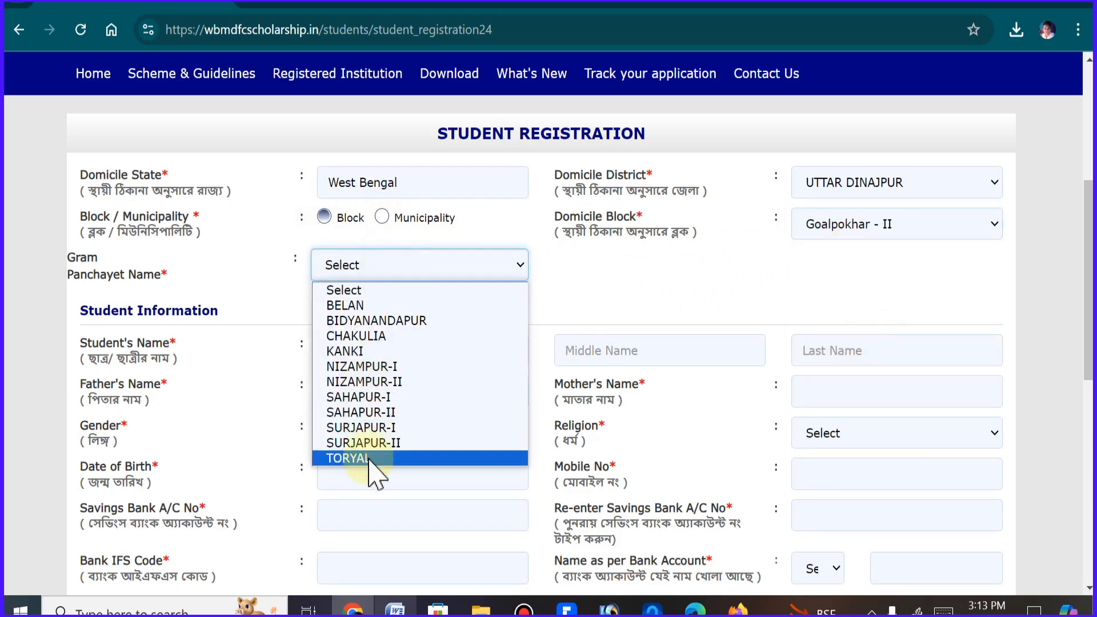
pyautogui.click(349, 458)
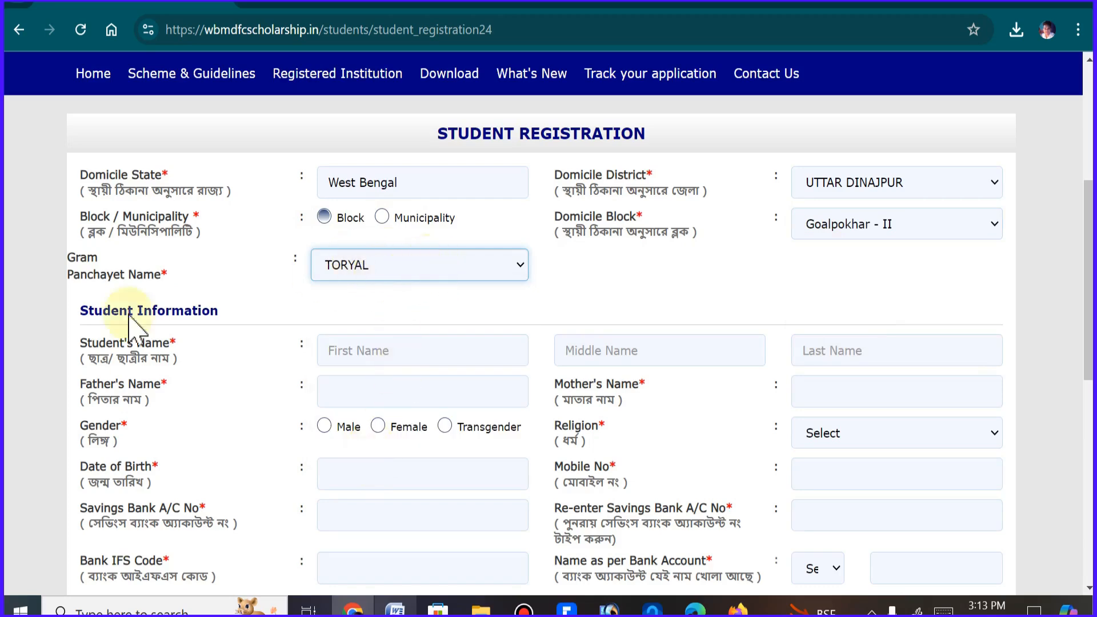
# Set the student's gender to Female and pick the student's date of birth from the calendar
pyautogui.scroll(-2, 1085, 314)
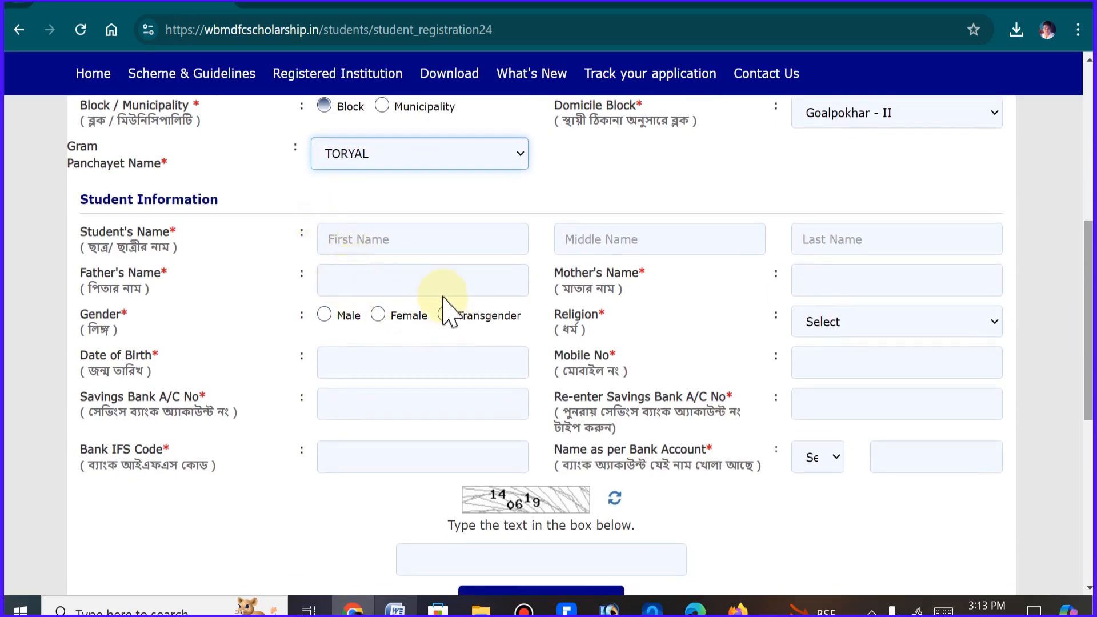
pyautogui.click(384, 317)
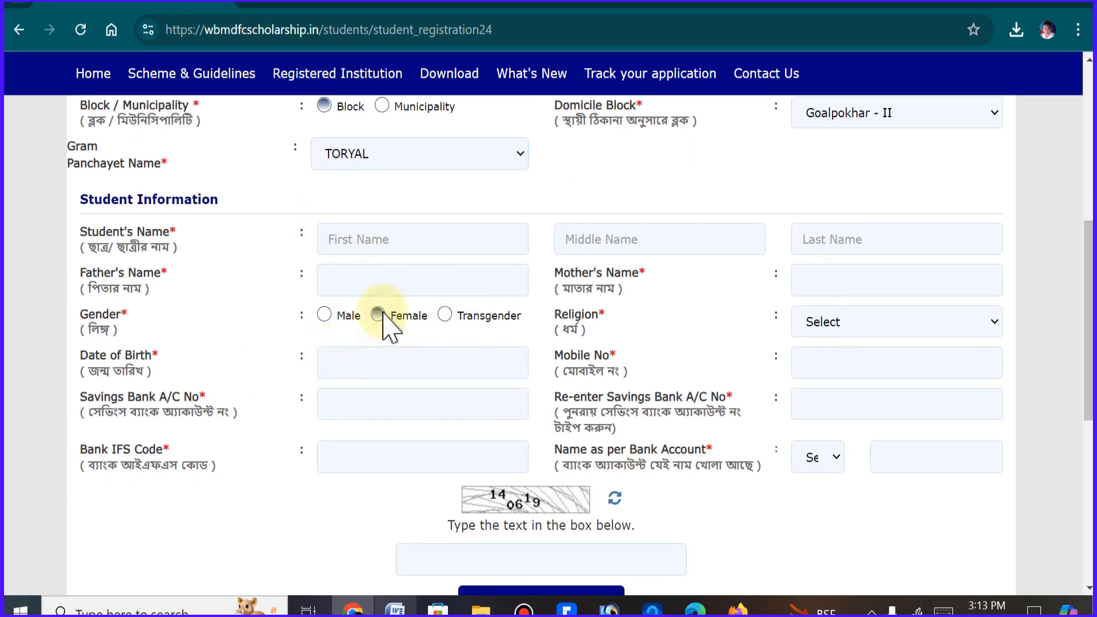
pyautogui.click(372, 361)
pyautogui.click(448, 397)
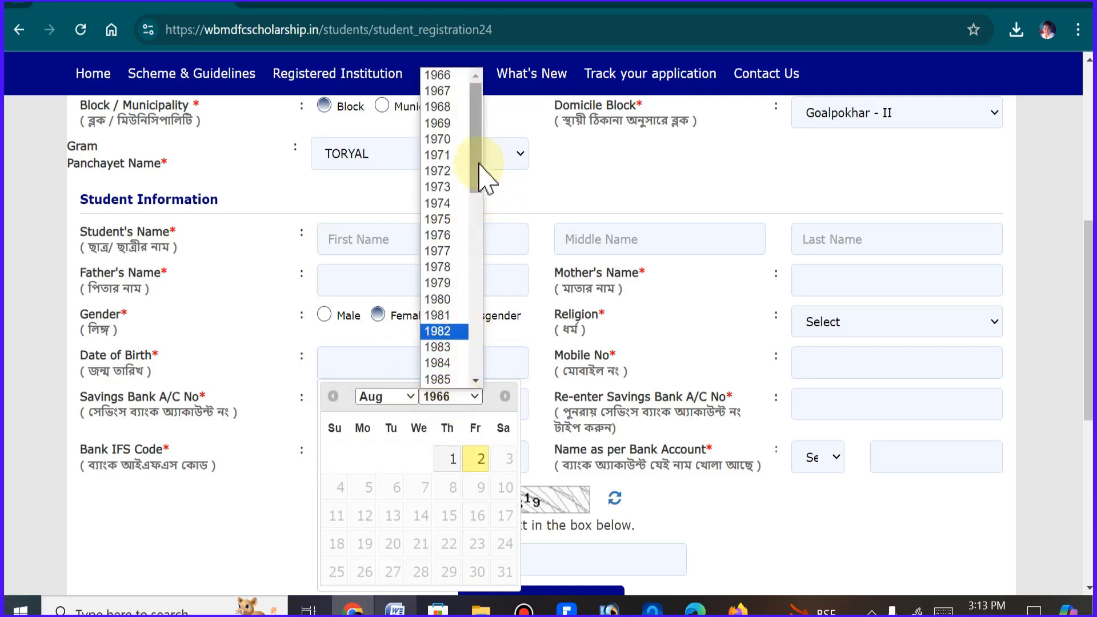
pyautogui.moveTo(475, 172); pyautogui.dragTo(473, 342)
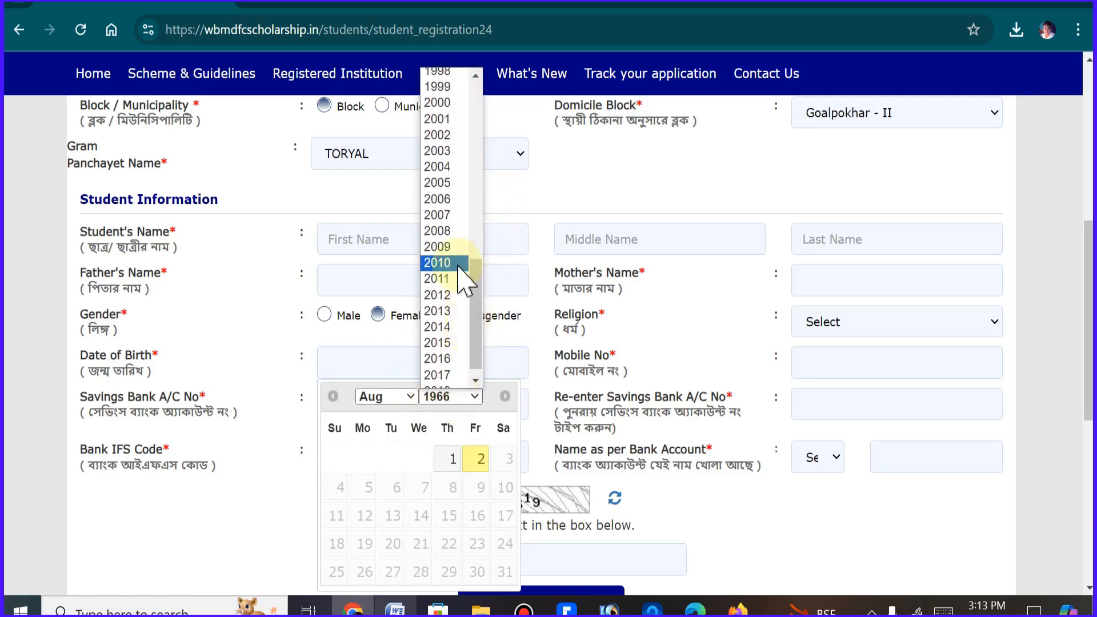
pyautogui.click(457, 264)
pyautogui.click(385, 397)
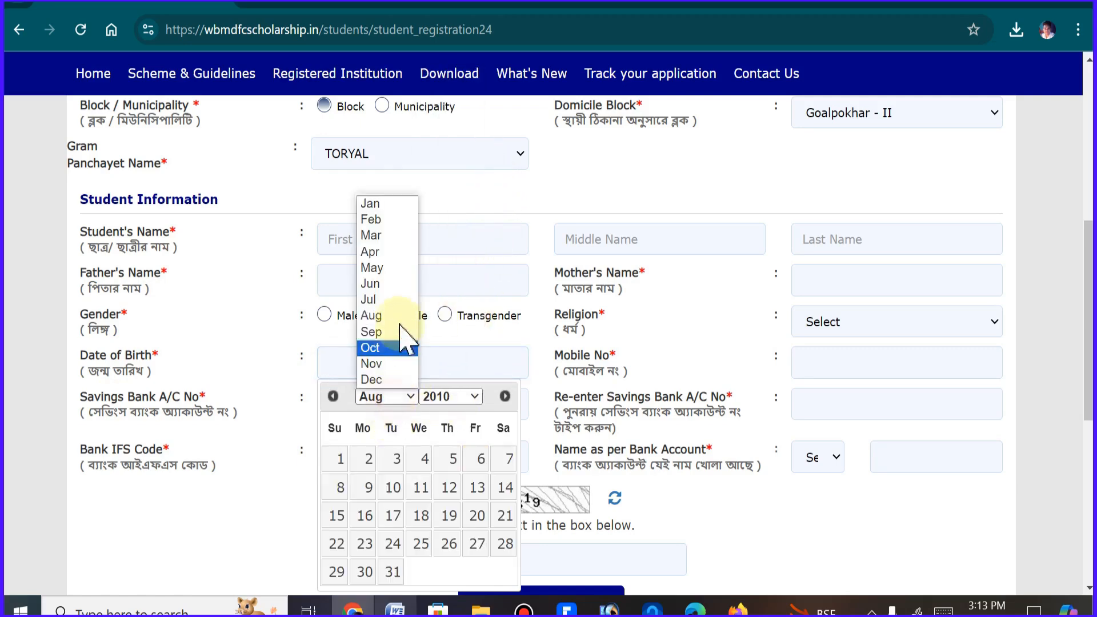
pyautogui.click(398, 284)
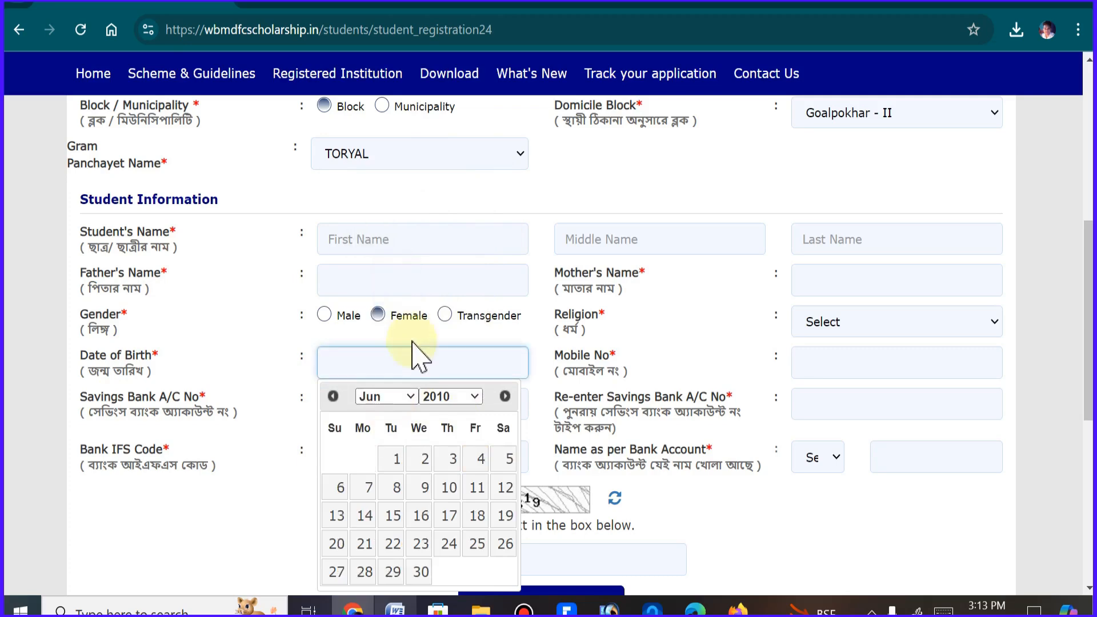
pyautogui.click(407, 398)
pyautogui.click(393, 269)
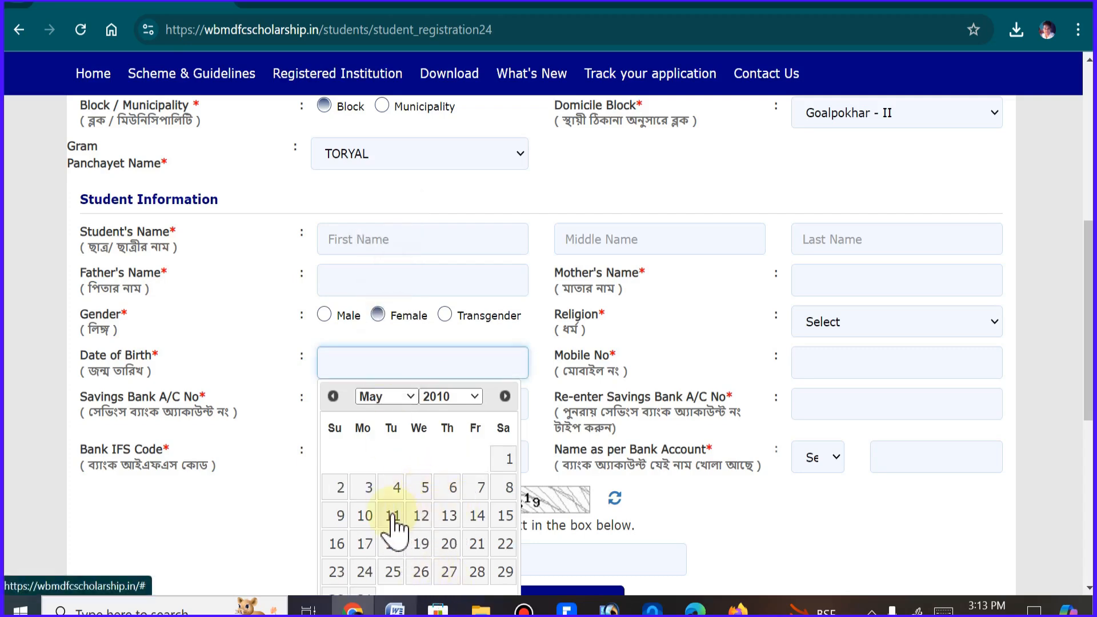
pyautogui.click(365, 515)
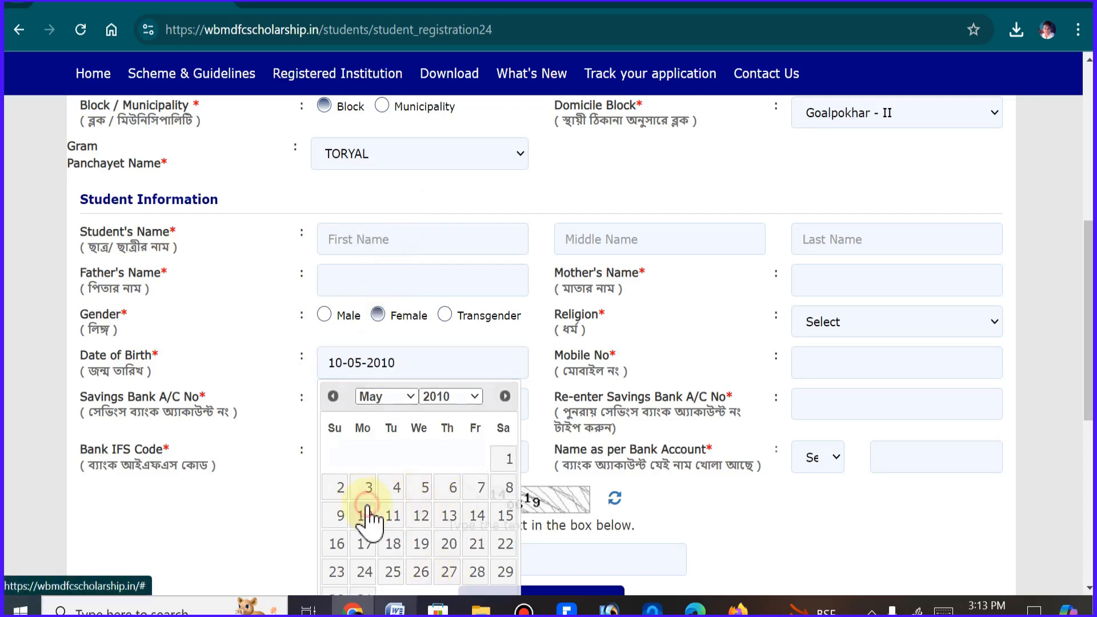
# Set the student's religion to Islam and go to the mother's name field
pyautogui.click(923, 321)
pyautogui.click(883, 390)
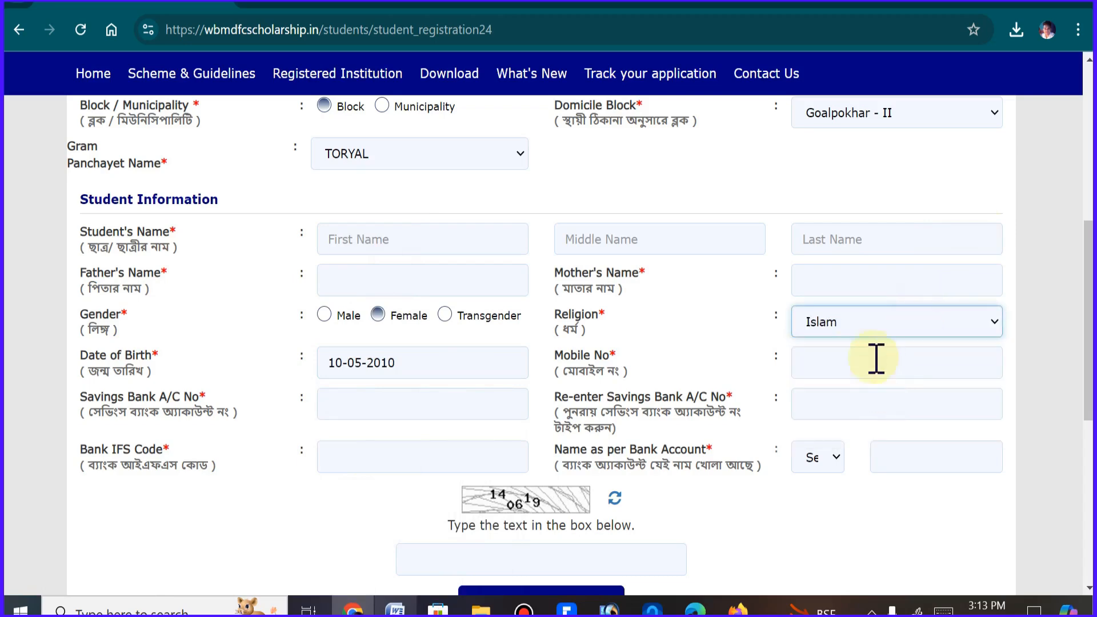
pyautogui.click(842, 286)
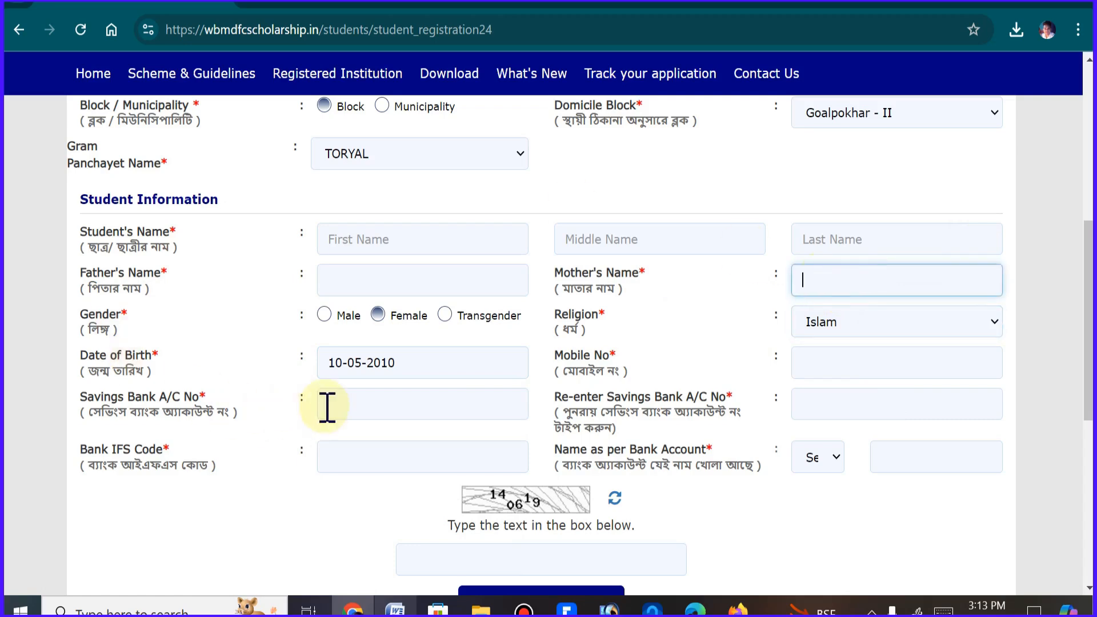
# Examine the savings bank account fields and the account-holder choices for the name as per bank account
pyautogui.click(356, 405)
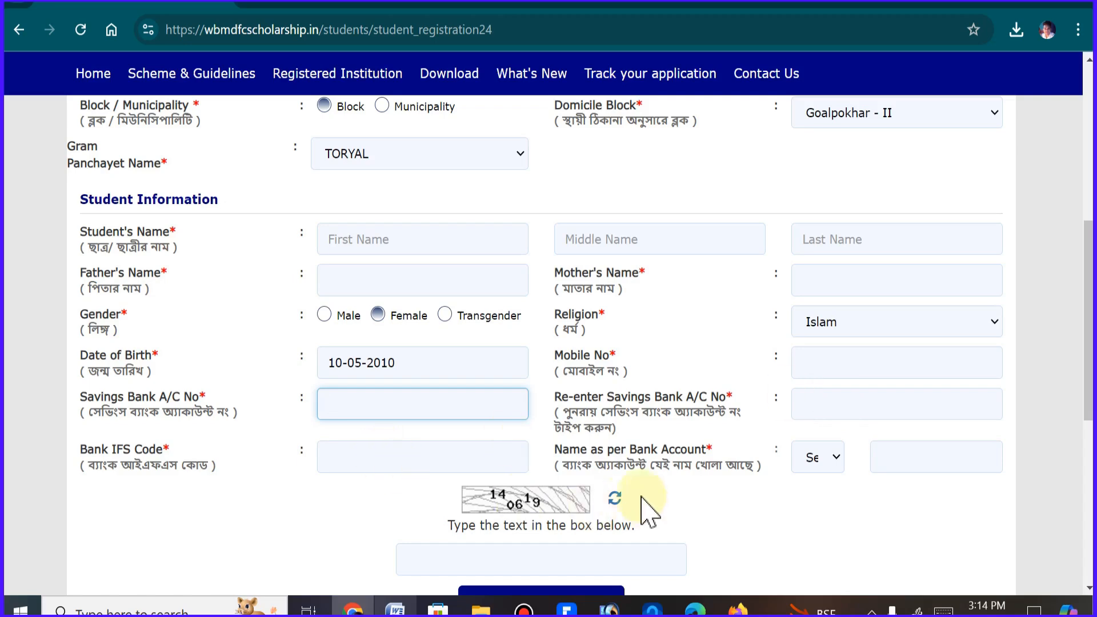
pyautogui.moveTo(695, 451); pyautogui.dragTo(548, 451)
pyautogui.click(827, 458)
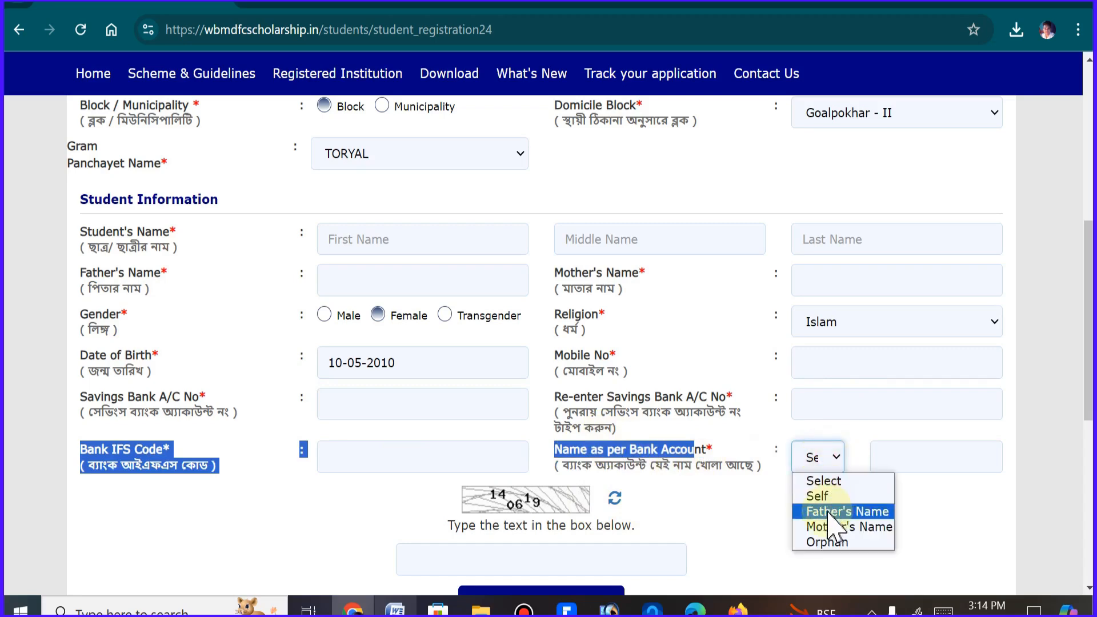
pyautogui.click(752, 511)
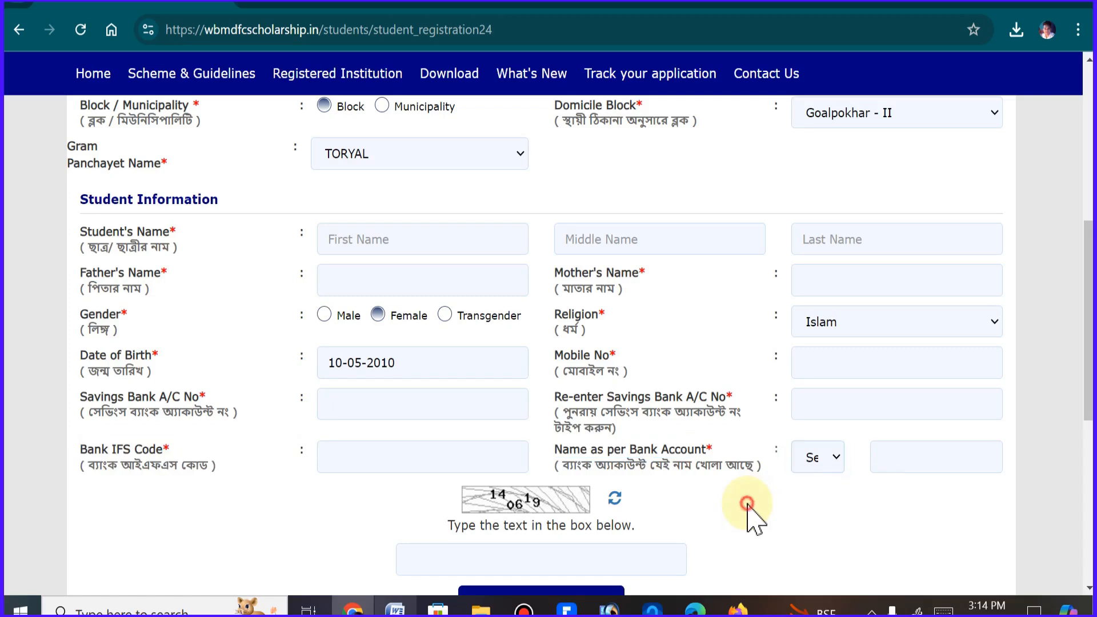
pyautogui.scroll(-1, 1085, 394)
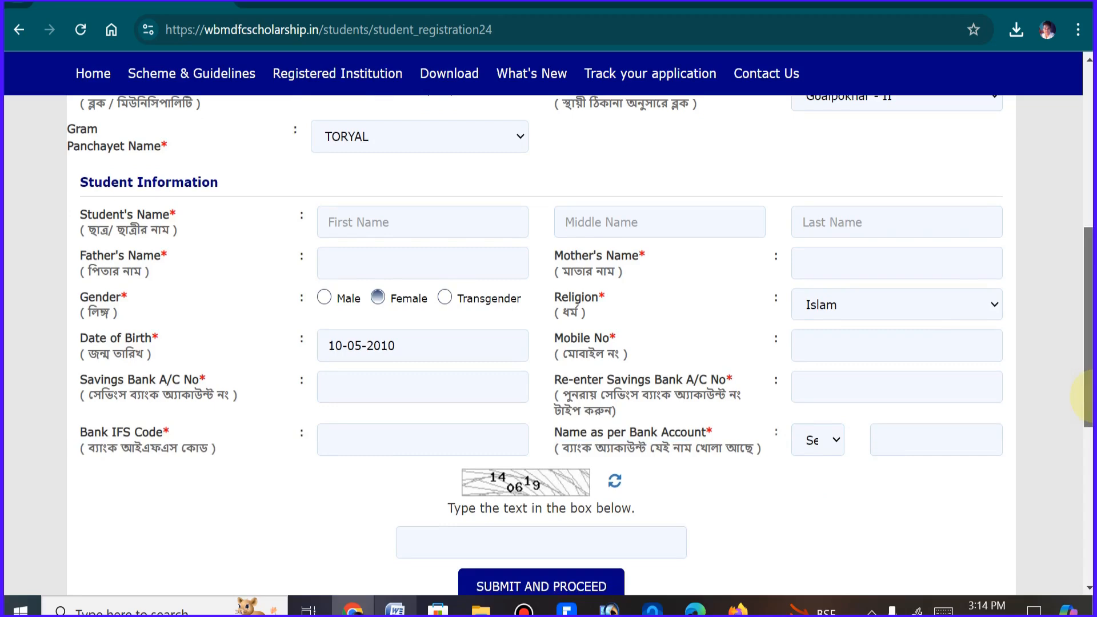
pyautogui.click(837, 443)
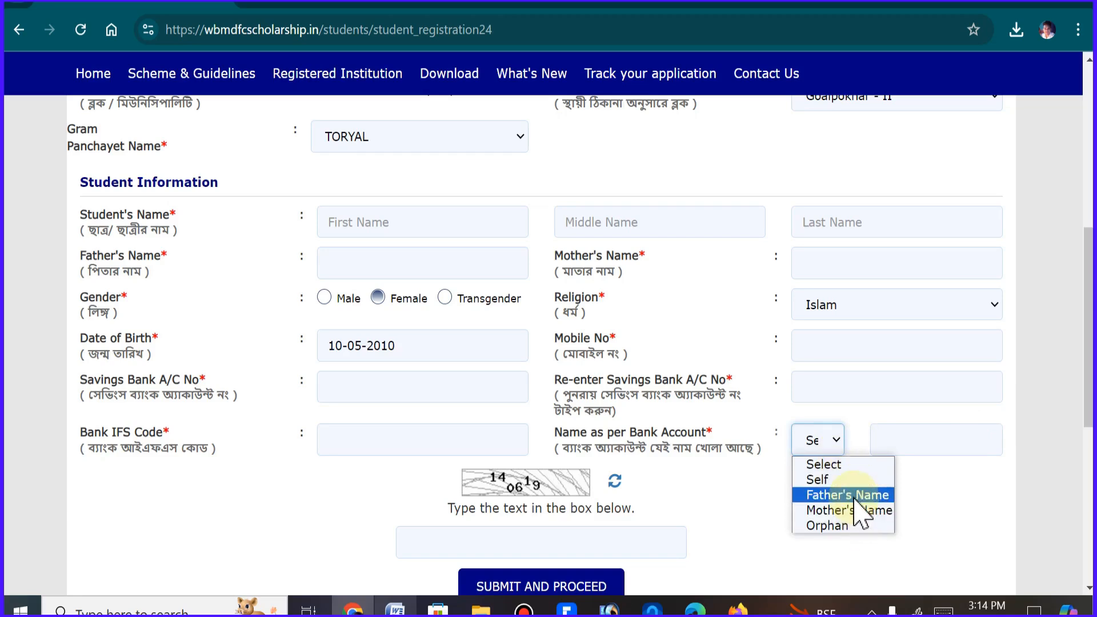
# Set the institute location to Block in the scheme eligibility form and choose block Goalpokhar - II
pyautogui.scroll(-3, 1058, 416)
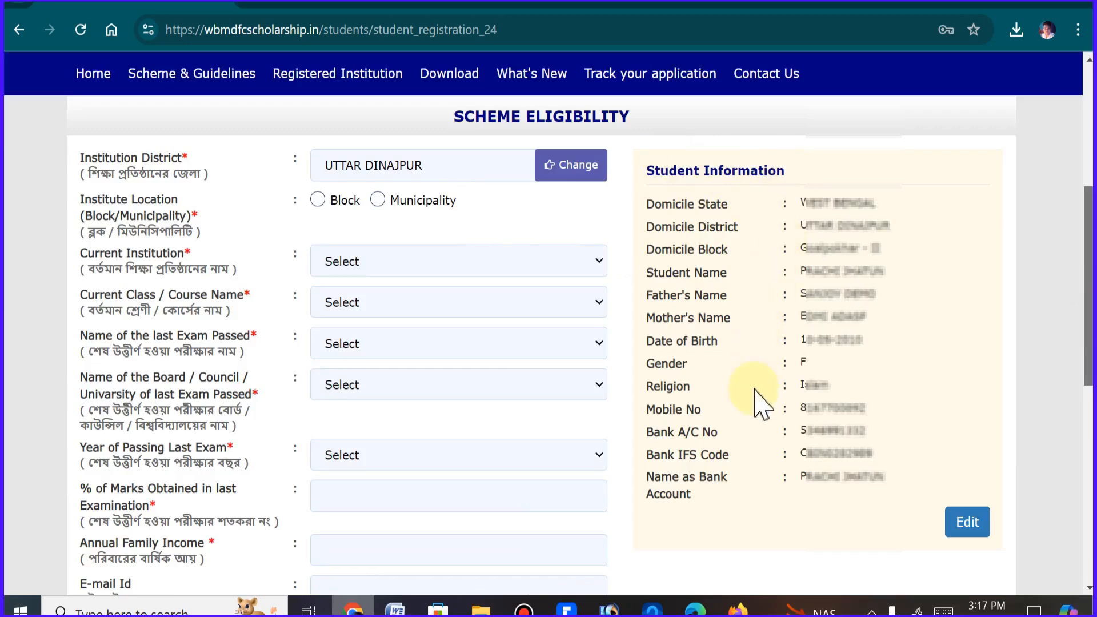
pyautogui.click(318, 200)
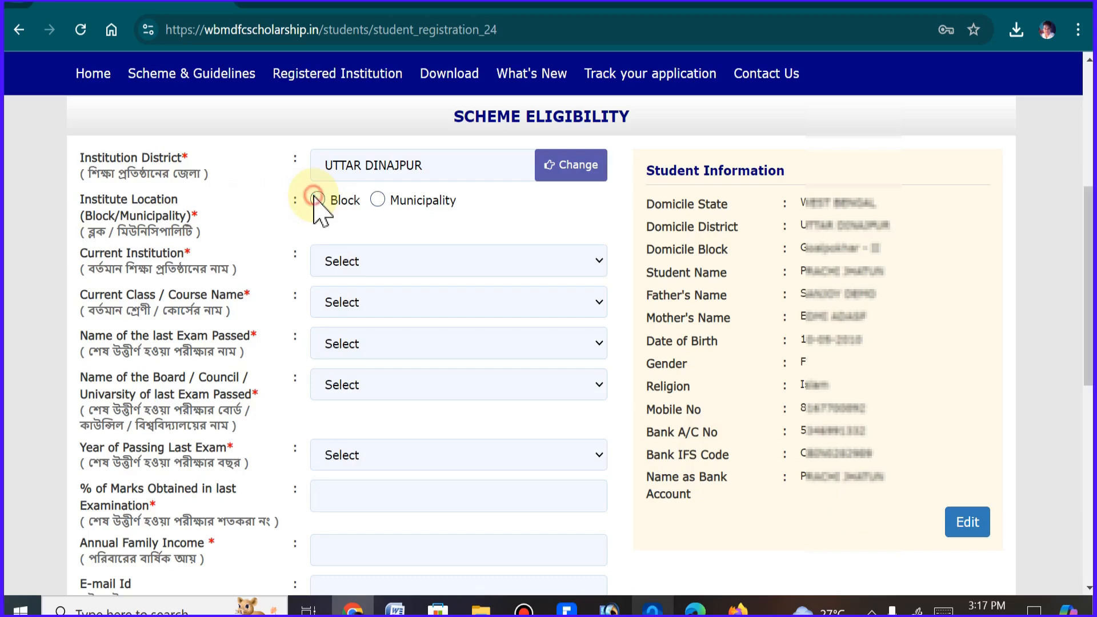
pyautogui.click(342, 266)
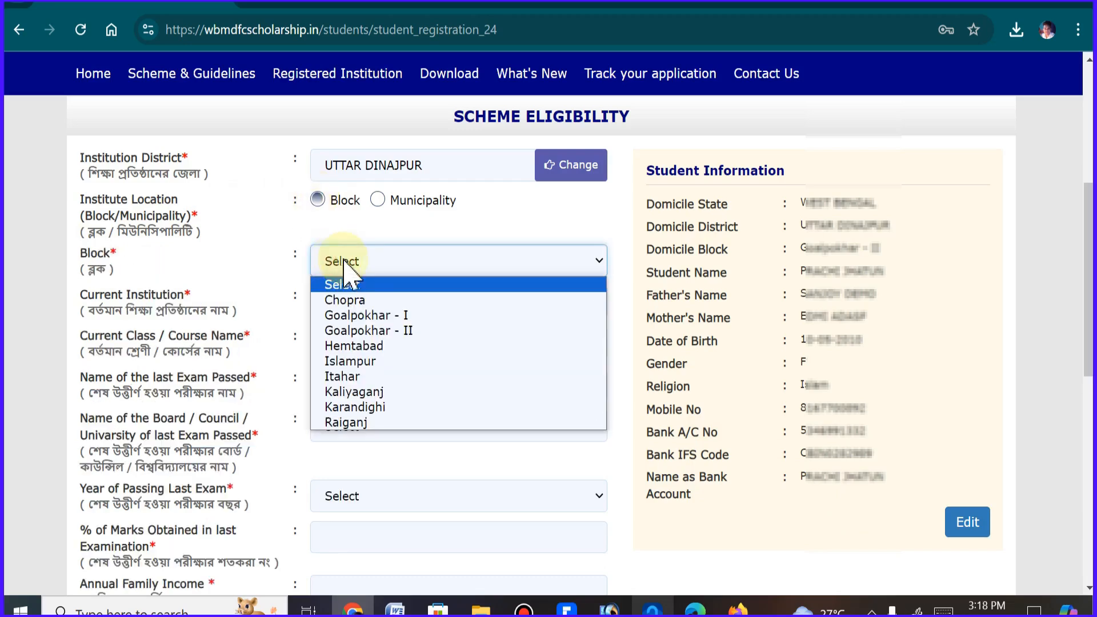
pyautogui.click(378, 332)
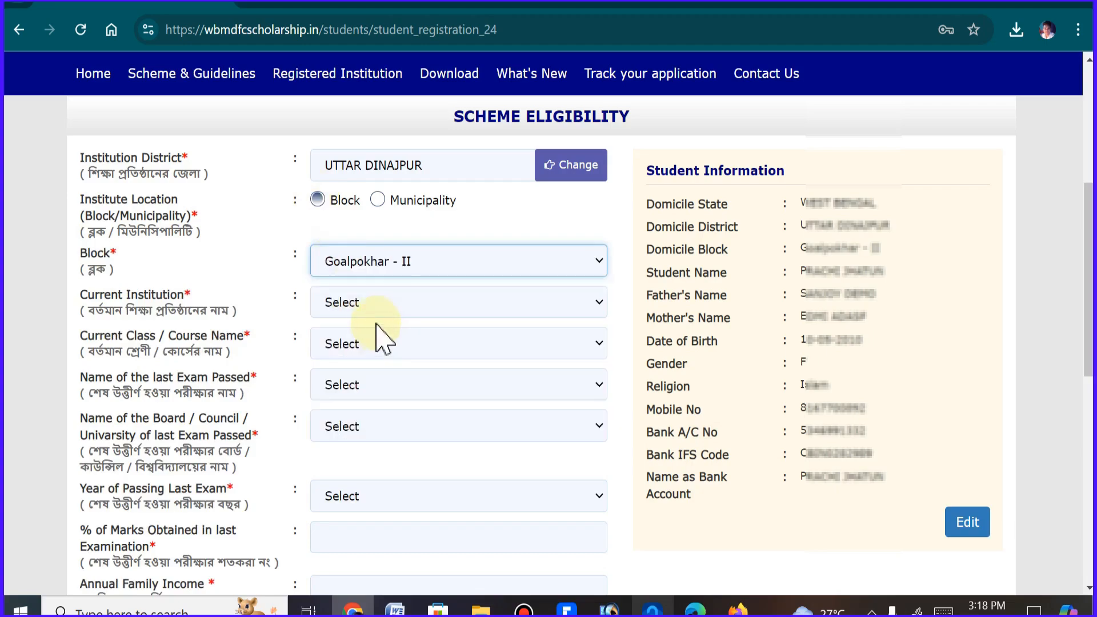
# Examine the available choices for current institution, current class or course, and last exam passed in the scheme eligibility form
pyautogui.click(365, 302)
pyautogui.scroll(-10, 394, 269)
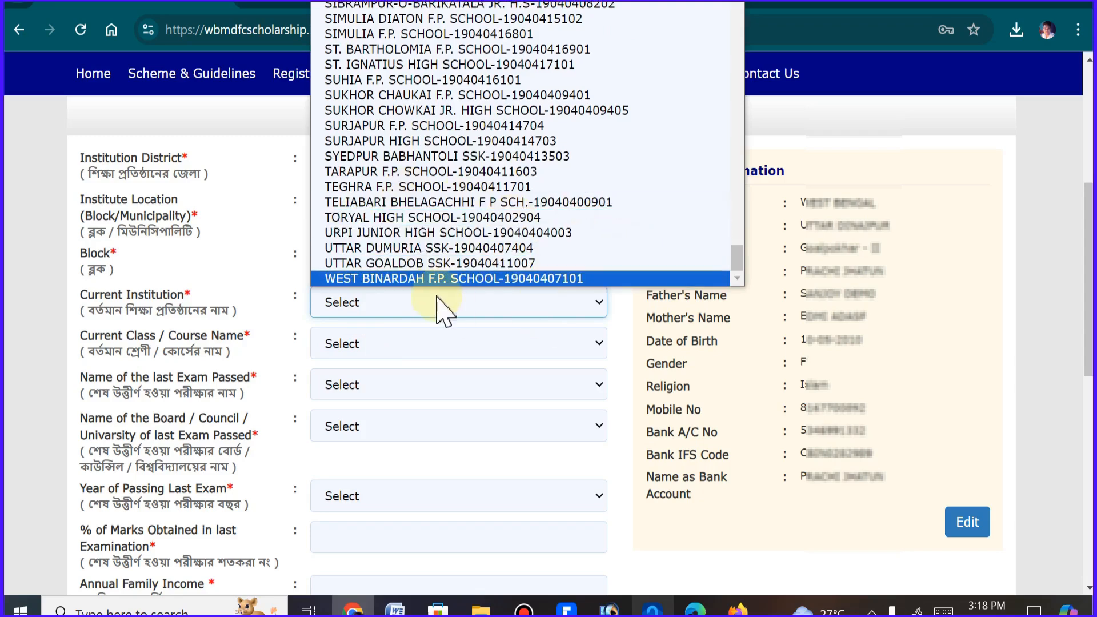
pyautogui.click(334, 353)
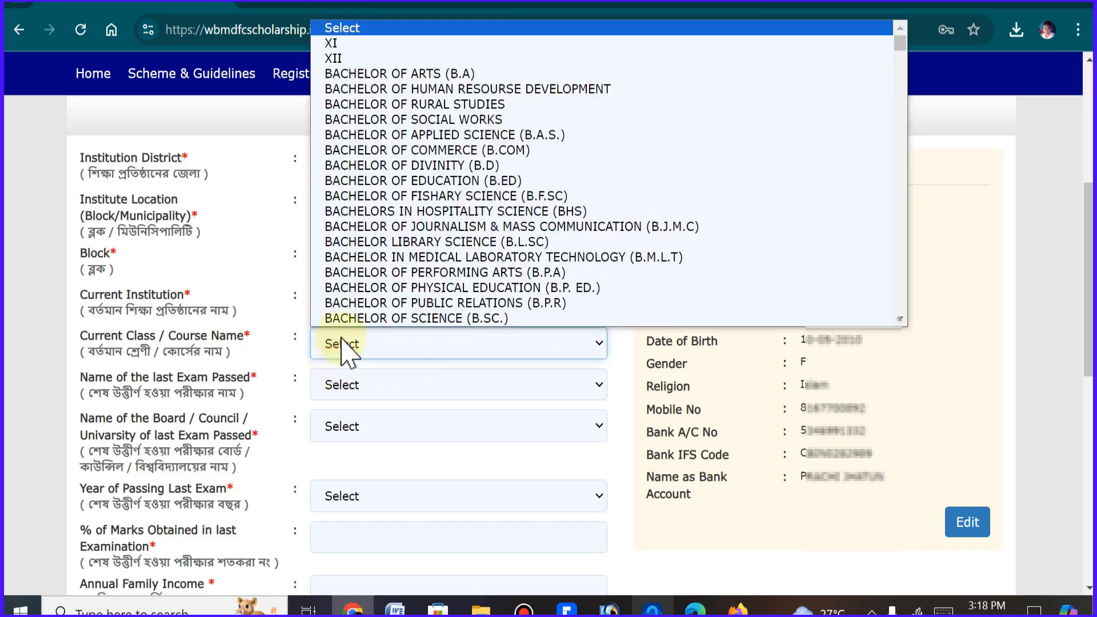
pyautogui.click(338, 393)
pyautogui.click(340, 388)
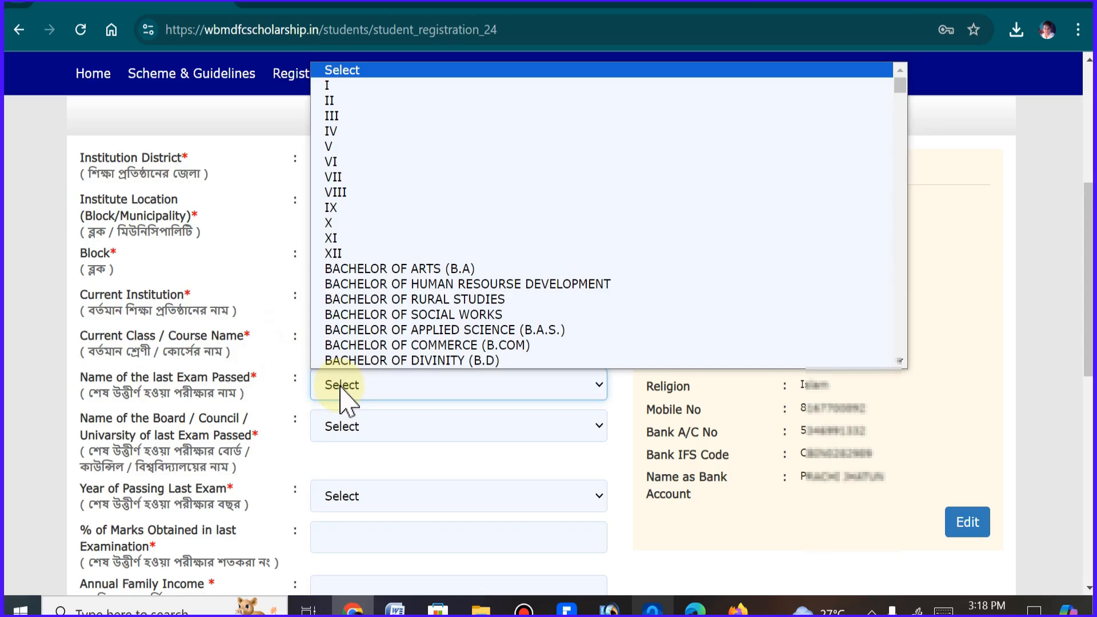
# Set the last exam's board to West Bengal Board of Secondary Education and its year of passing to 2023
pyautogui.click(353, 429)
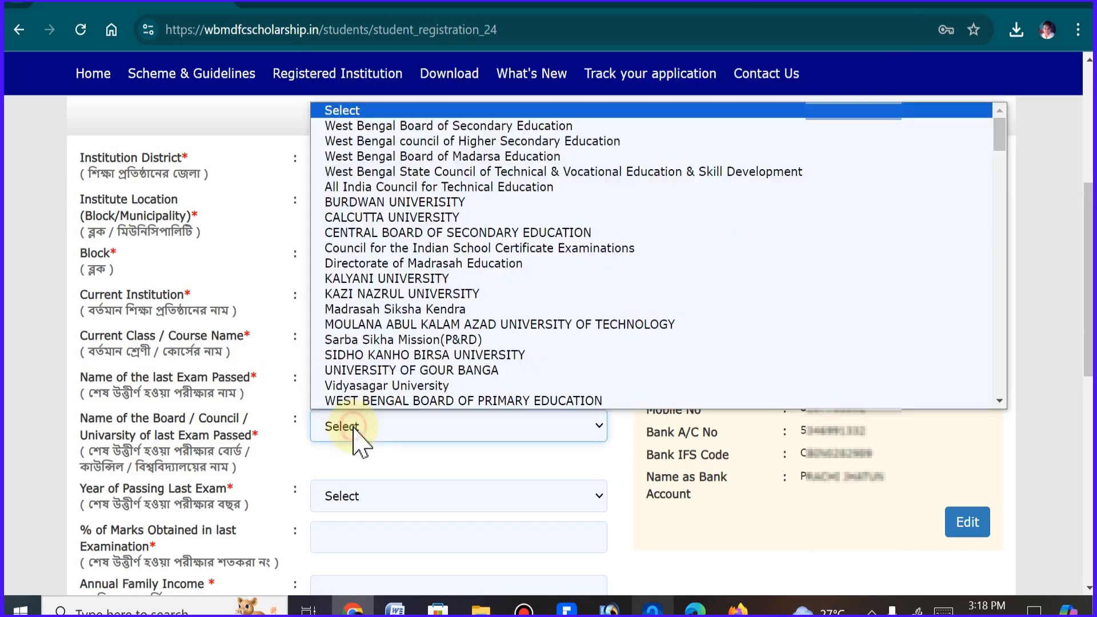
pyautogui.click(441, 127)
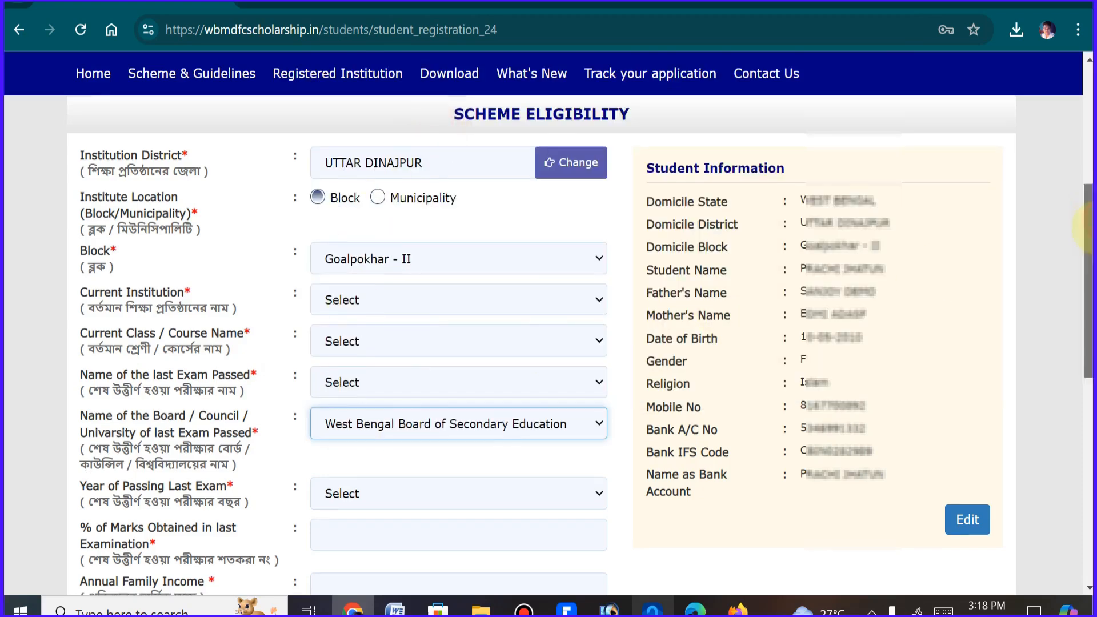
pyautogui.moveTo(1088, 219); pyautogui.dragTo(1088, 287)
pyautogui.click(355, 323)
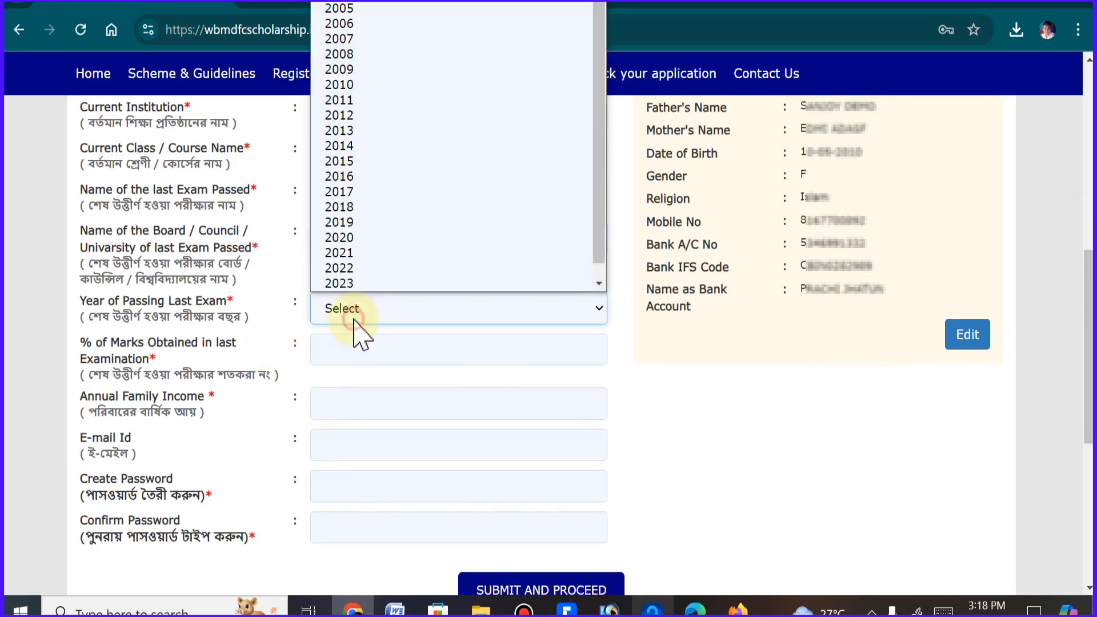
pyautogui.click(384, 284)
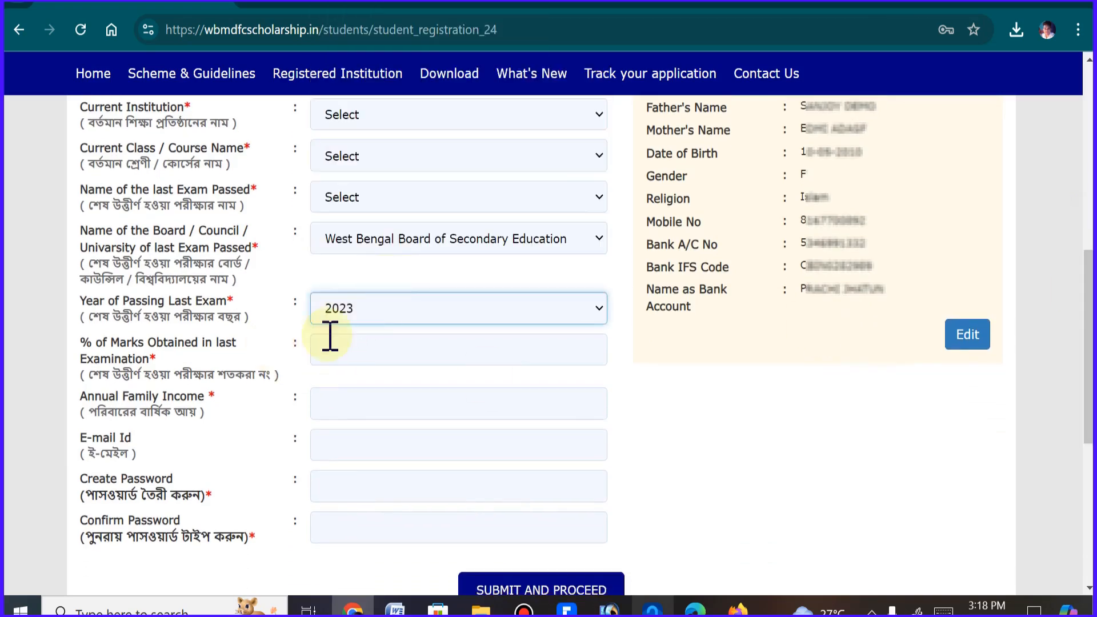
# Set the annual family income to 60000 and go through the create and confirm password fields
pyautogui.click(342, 352)
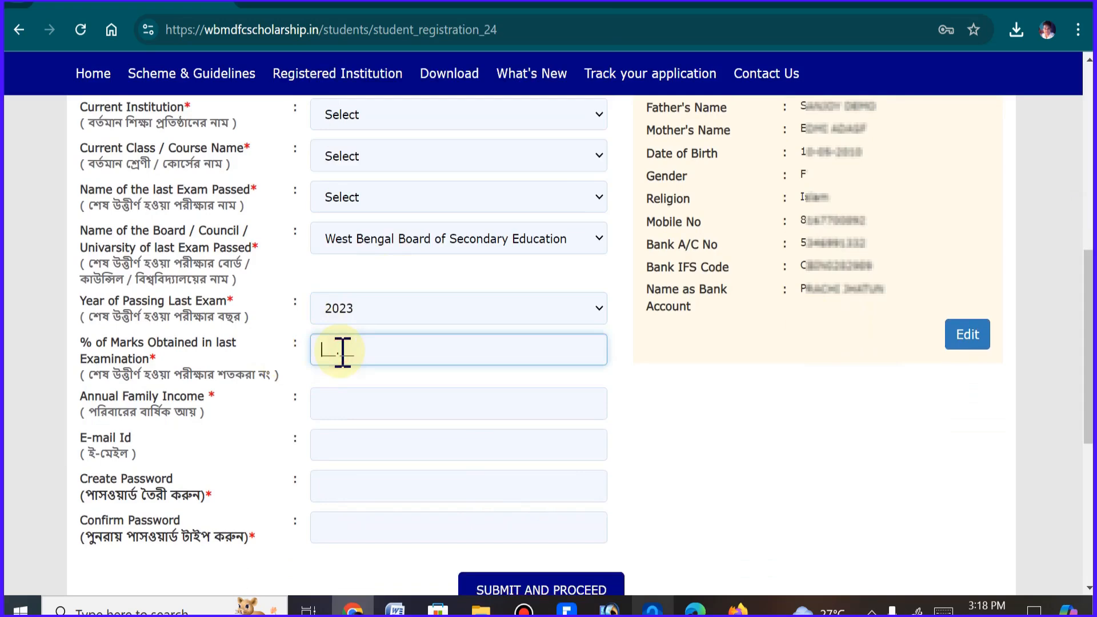
pyautogui.click(341, 404)
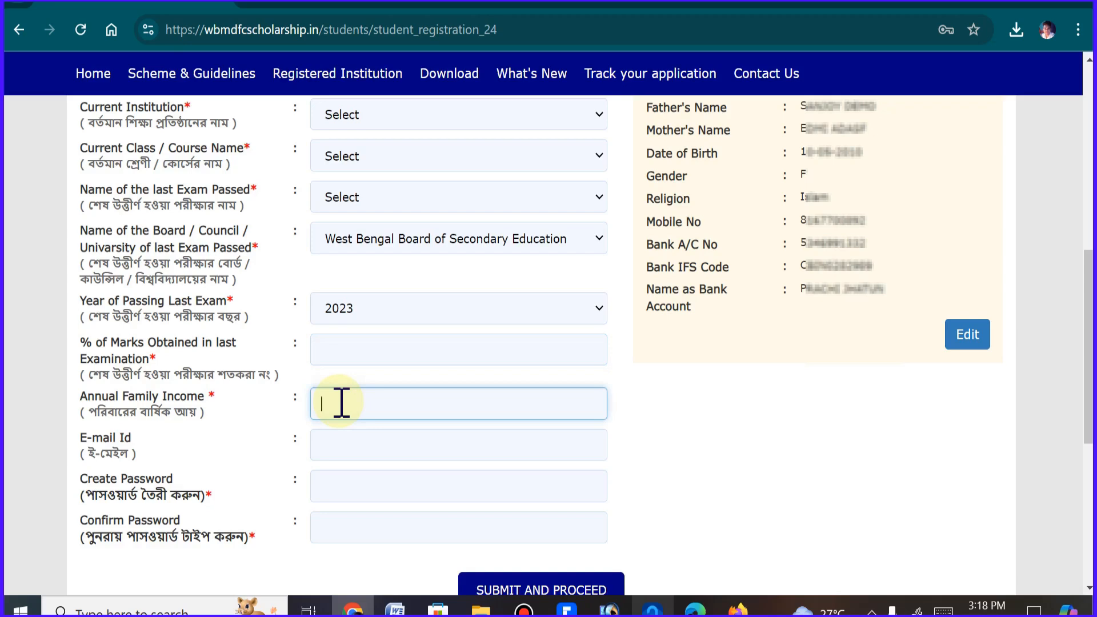
pyautogui.write('60000')
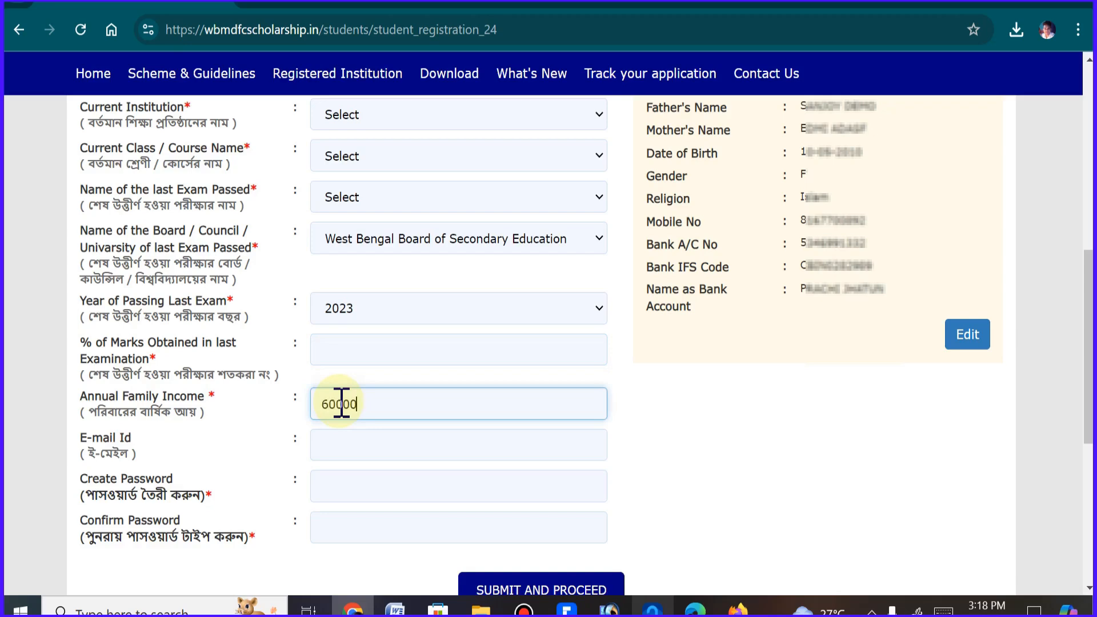
pyautogui.click(351, 486)
pyautogui.click(348, 523)
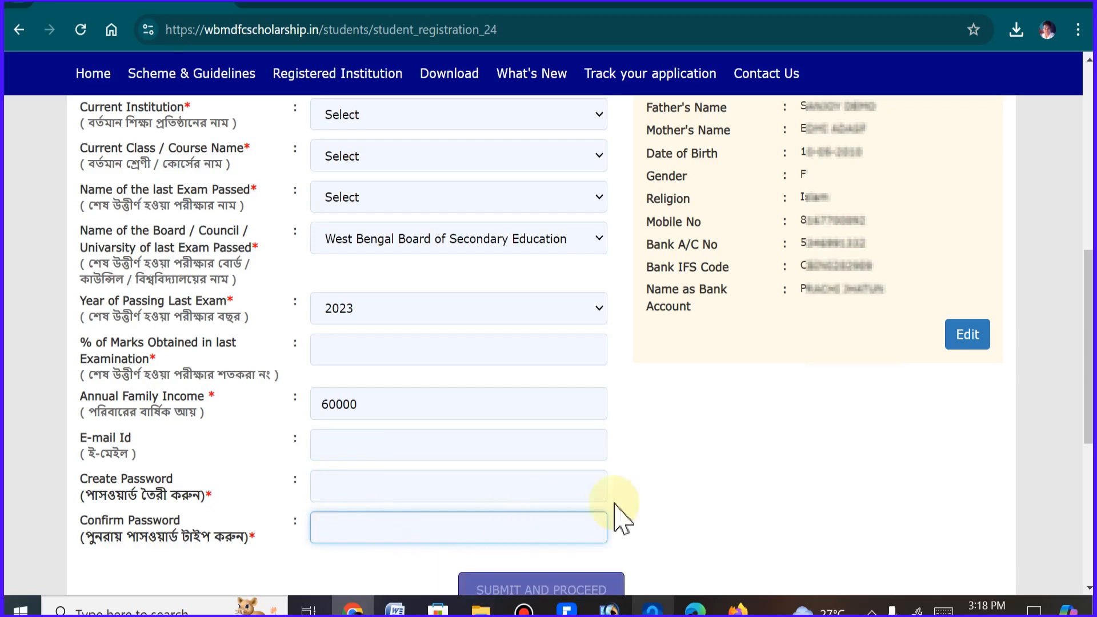
# Change the name of the last exam passed to IV
pyautogui.moveTo(1091, 366); pyautogui.dragTo(1092, 298)
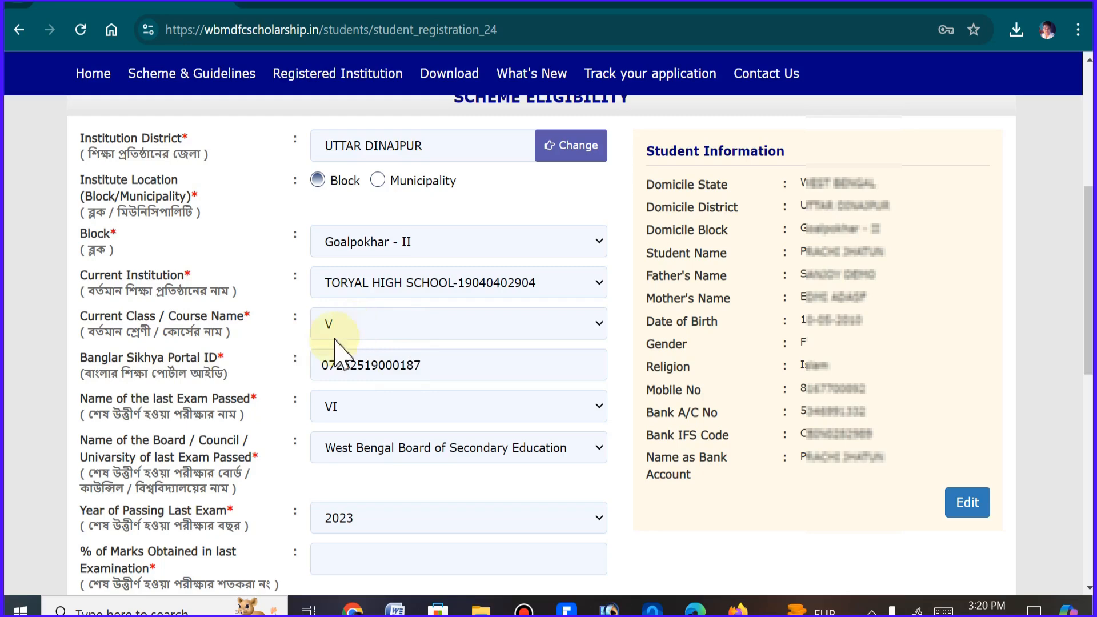
pyautogui.click(356, 411)
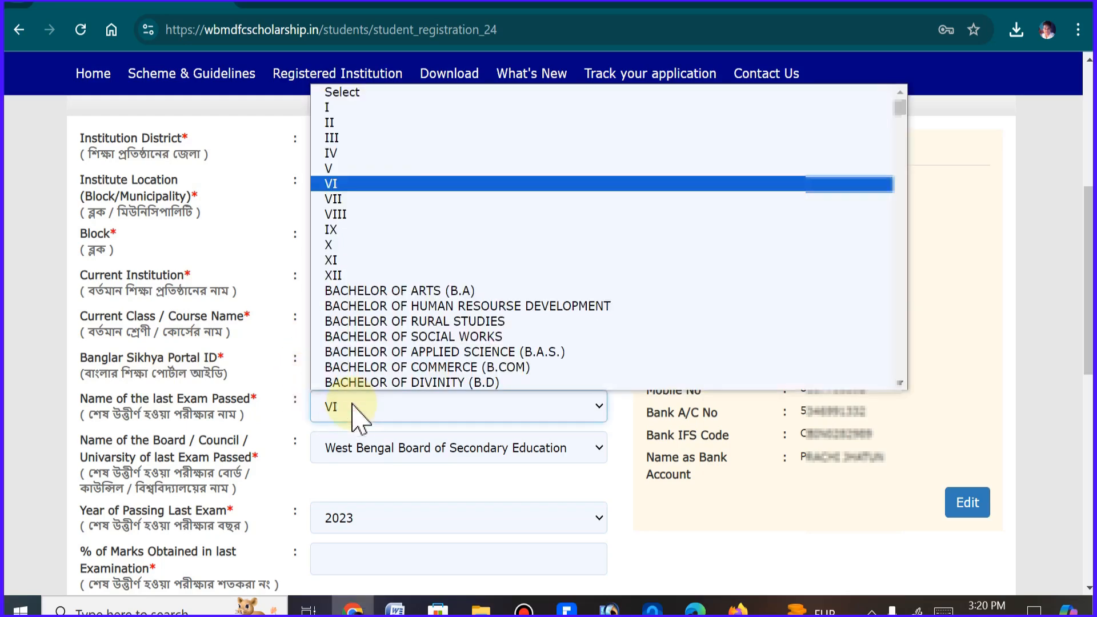
pyautogui.click(360, 154)
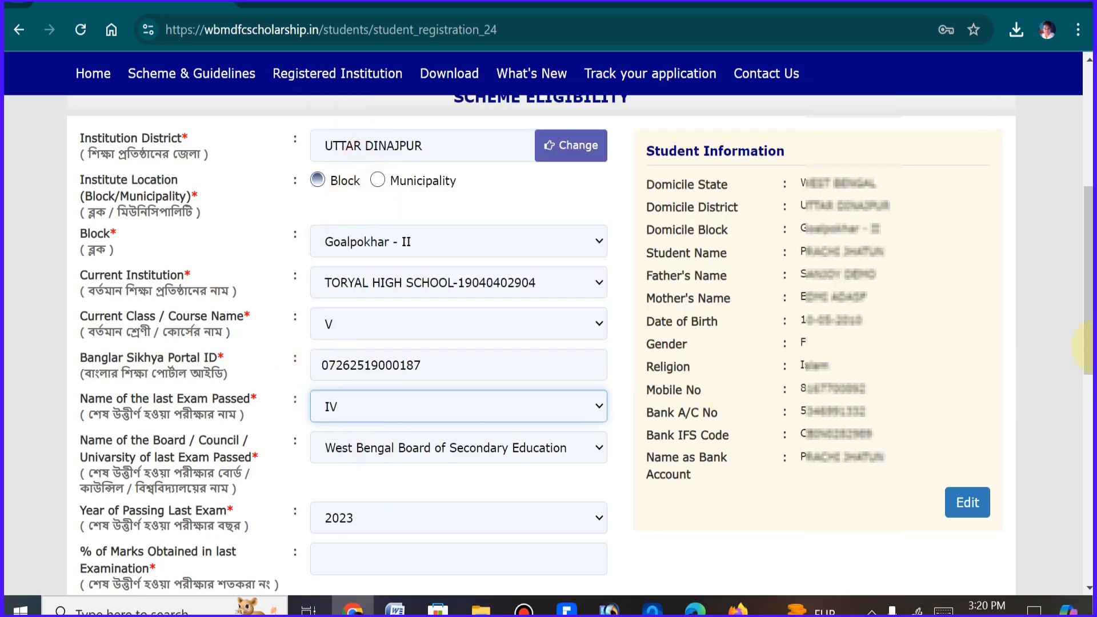
# Enter 68.12 as the percentage of marks obtained in the last examination
pyautogui.scroll(-3, 457, 400)
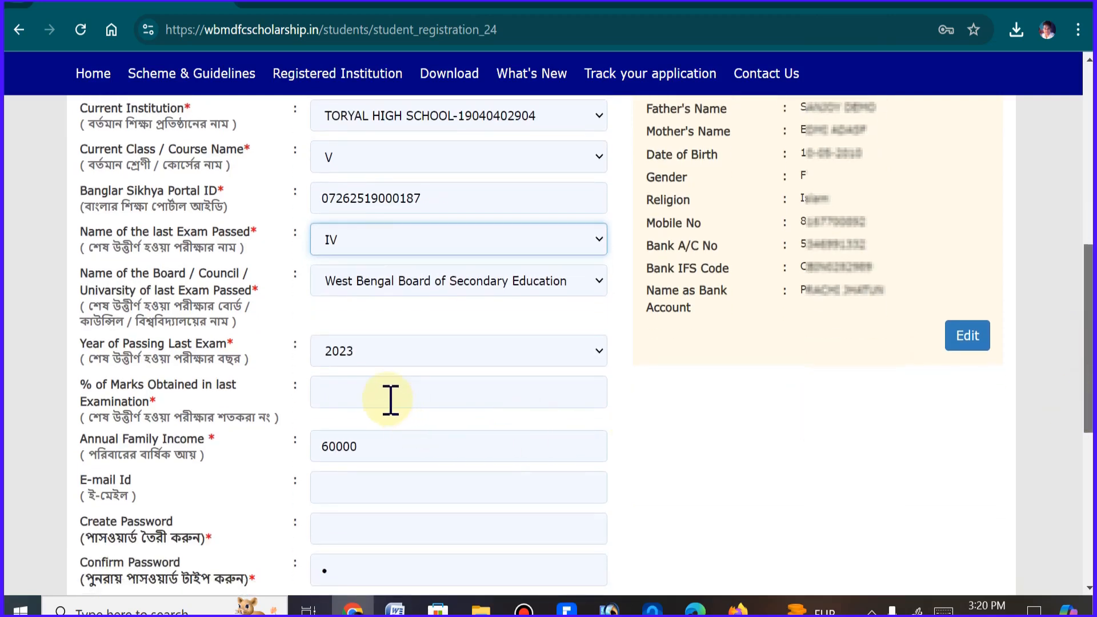
pyautogui.click(391, 399)
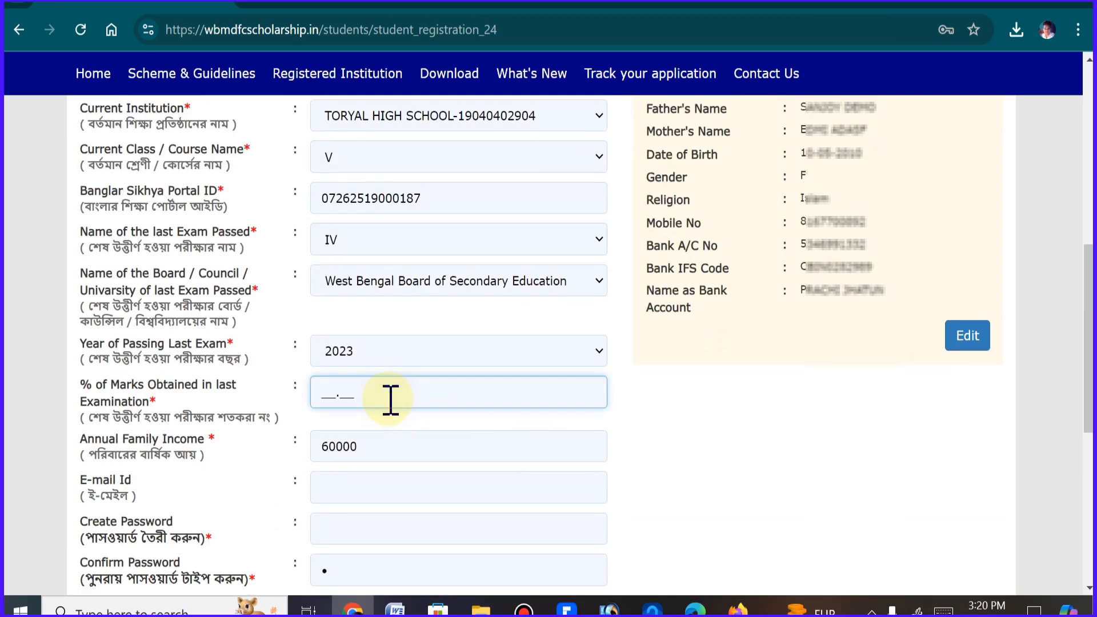
pyautogui.write('68.__')
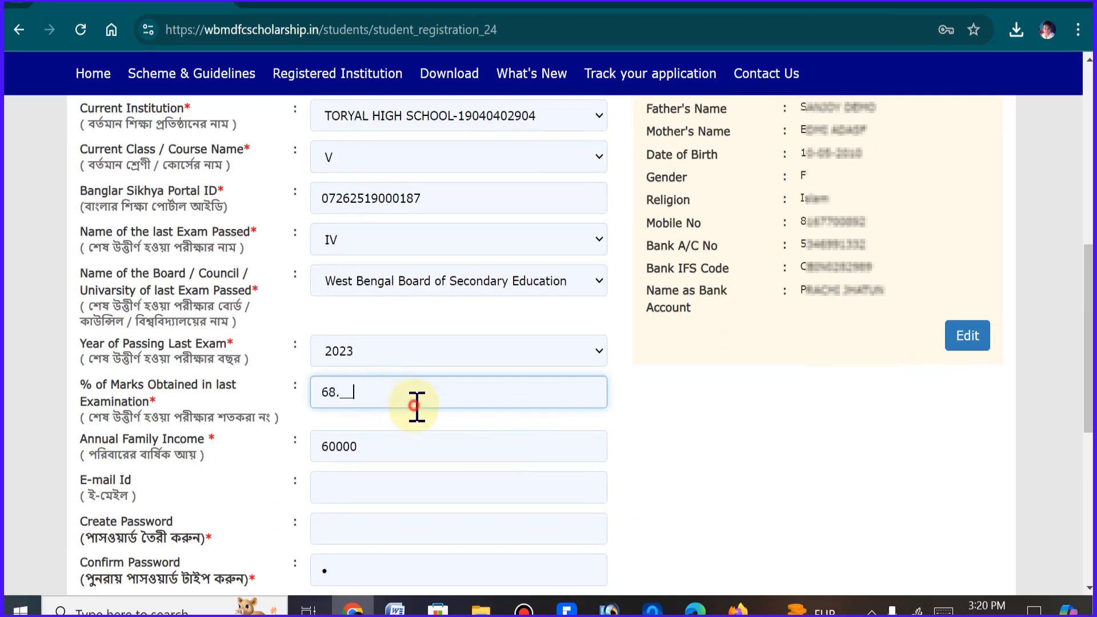
pyautogui.click(409, 482)
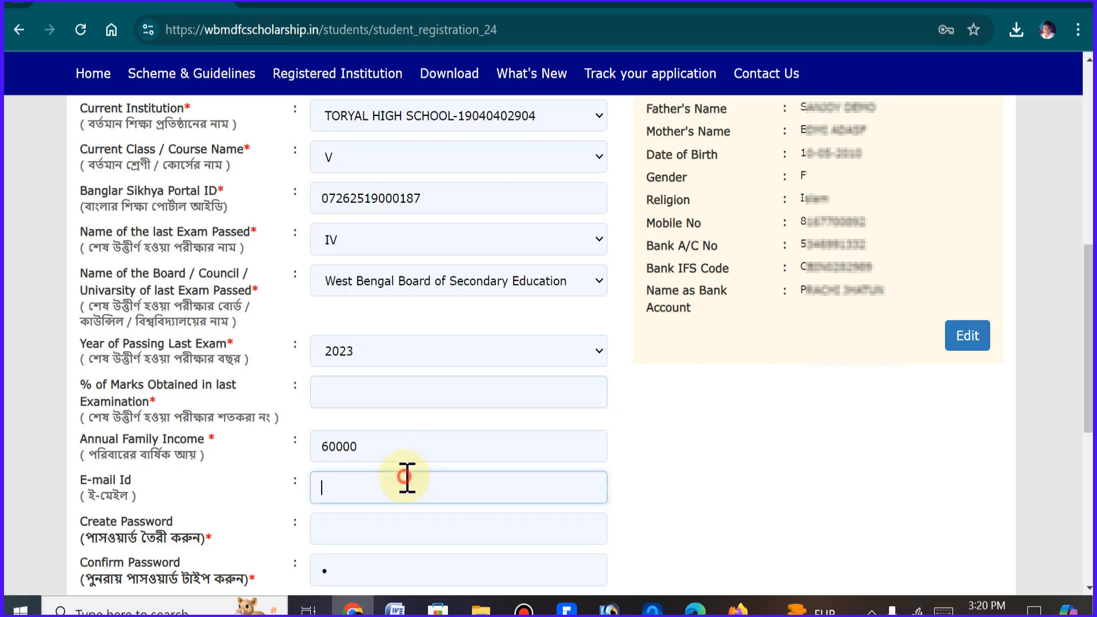
pyautogui.click(417, 396)
pyautogui.write('68.')
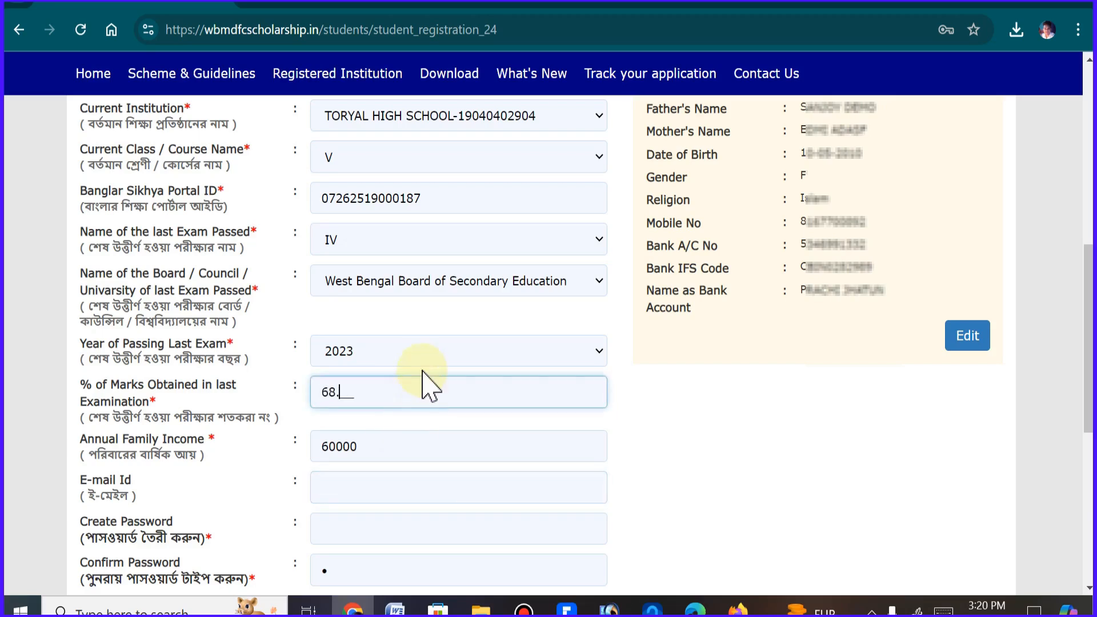
pyautogui.write('12')
pyautogui.click(445, 448)
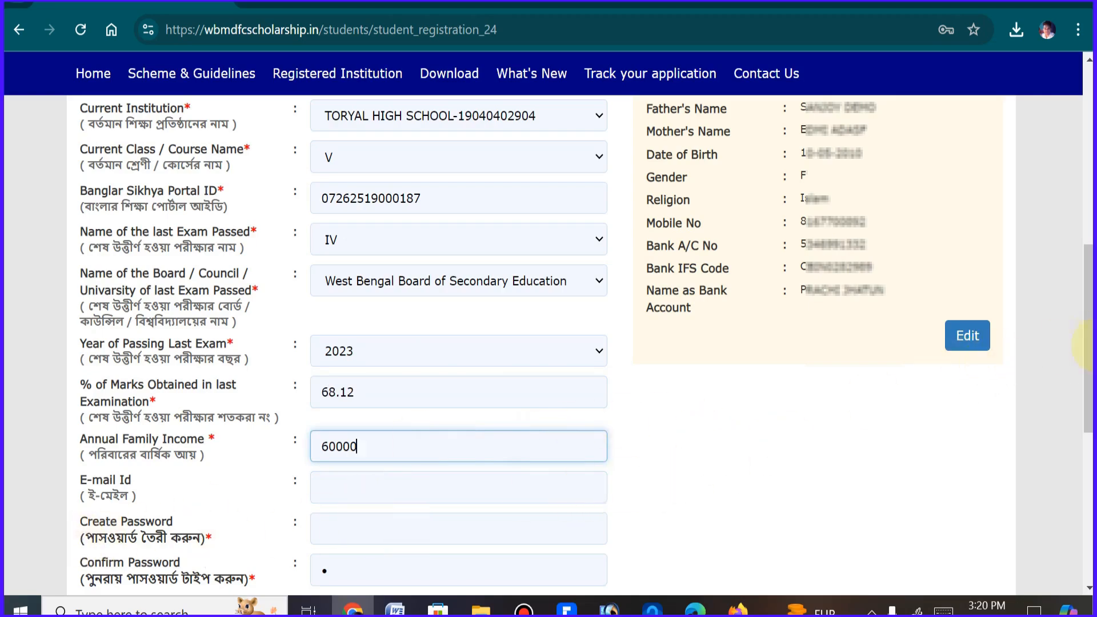
pyautogui.scroll(-2, 1086, 346)
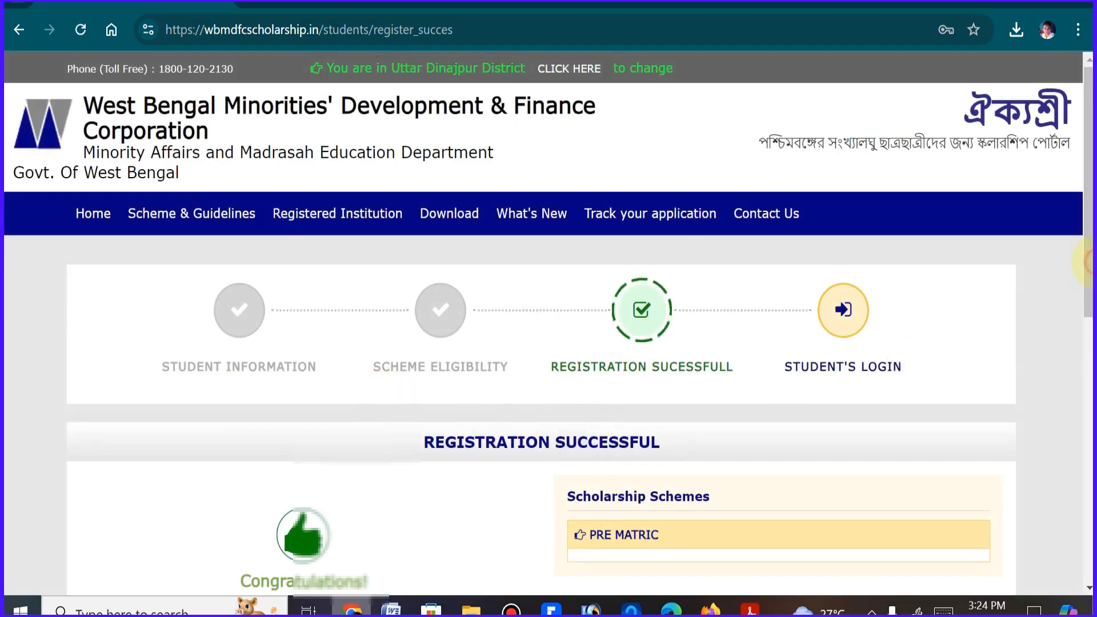
# Review the registration success page, highlighting the application ID and the notes about printing the page and checking the spam folder
pyautogui.moveTo(1088, 260); pyautogui.dragTo(1088, 338)
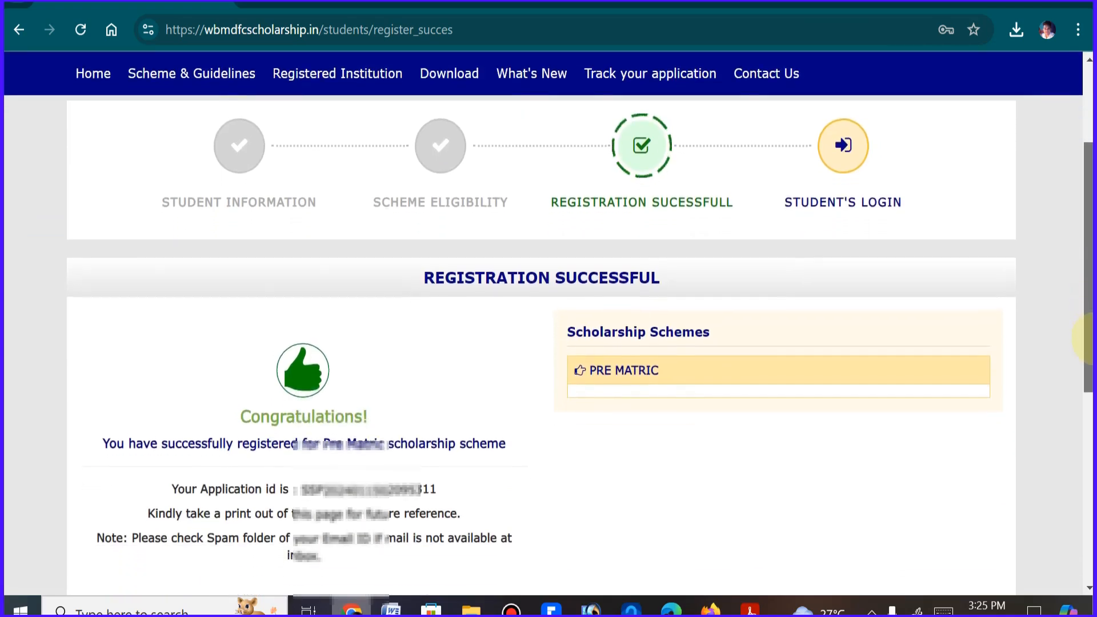
pyautogui.moveTo(310, 487); pyautogui.dragTo(480, 474)
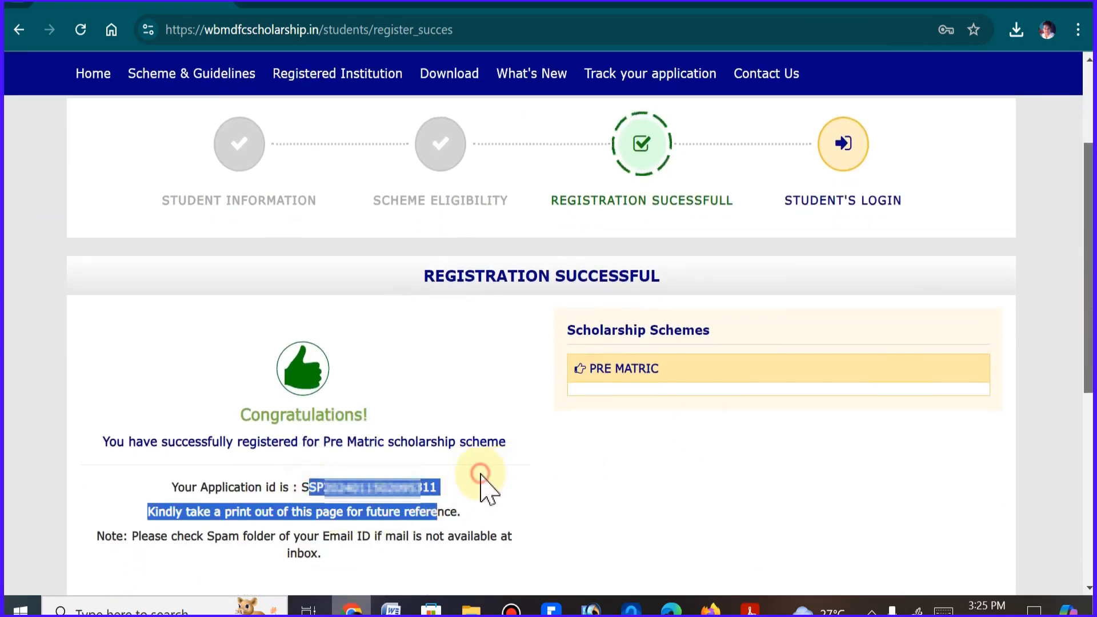
pyautogui.click(502, 479)
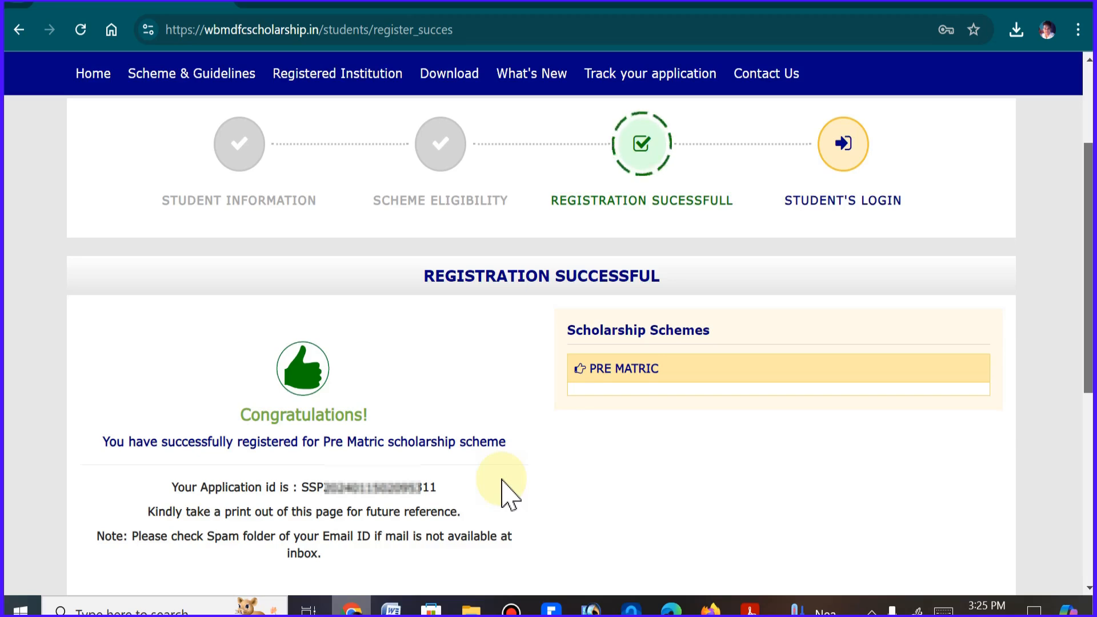
pyautogui.moveTo(501, 480); pyautogui.dragTo(509, 537)
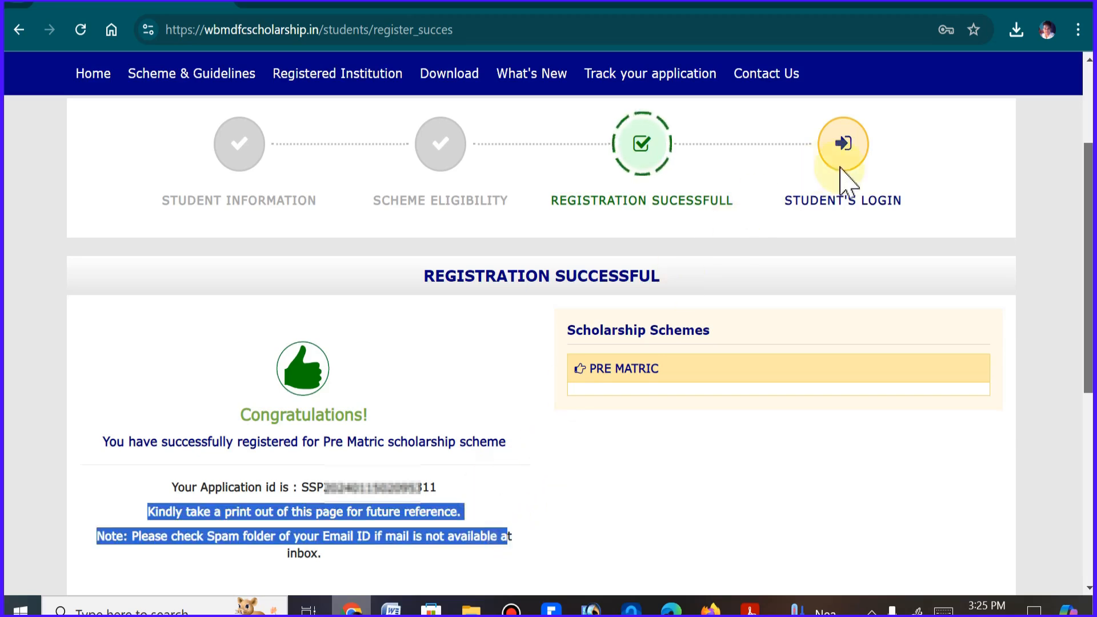
pyautogui.click(352, 499)
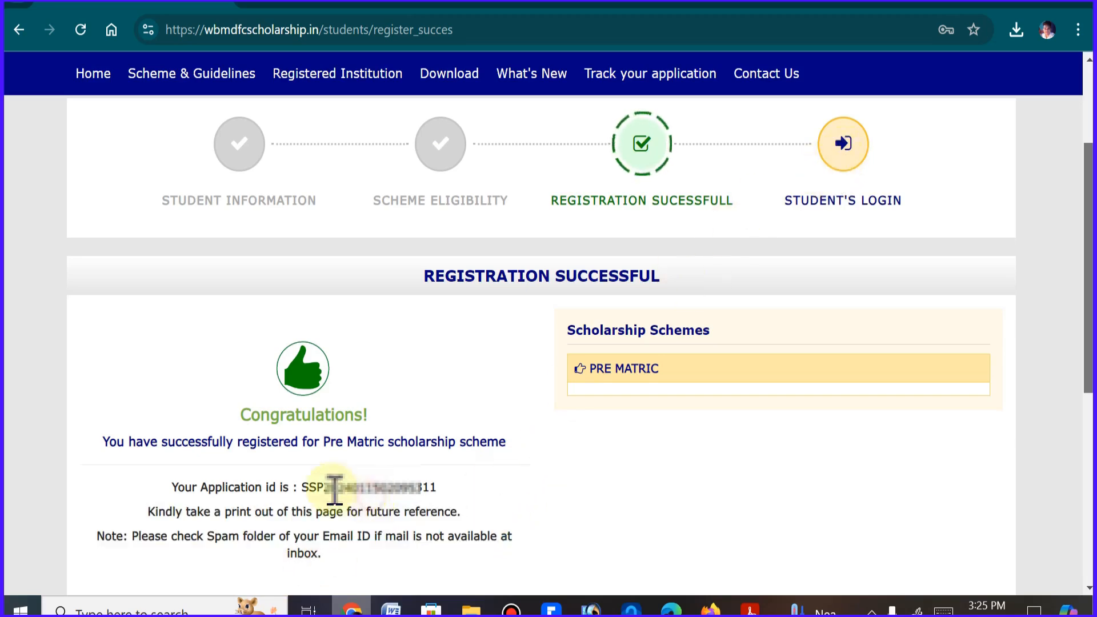
pyautogui.moveTo(299, 484); pyautogui.dragTo(437, 486)
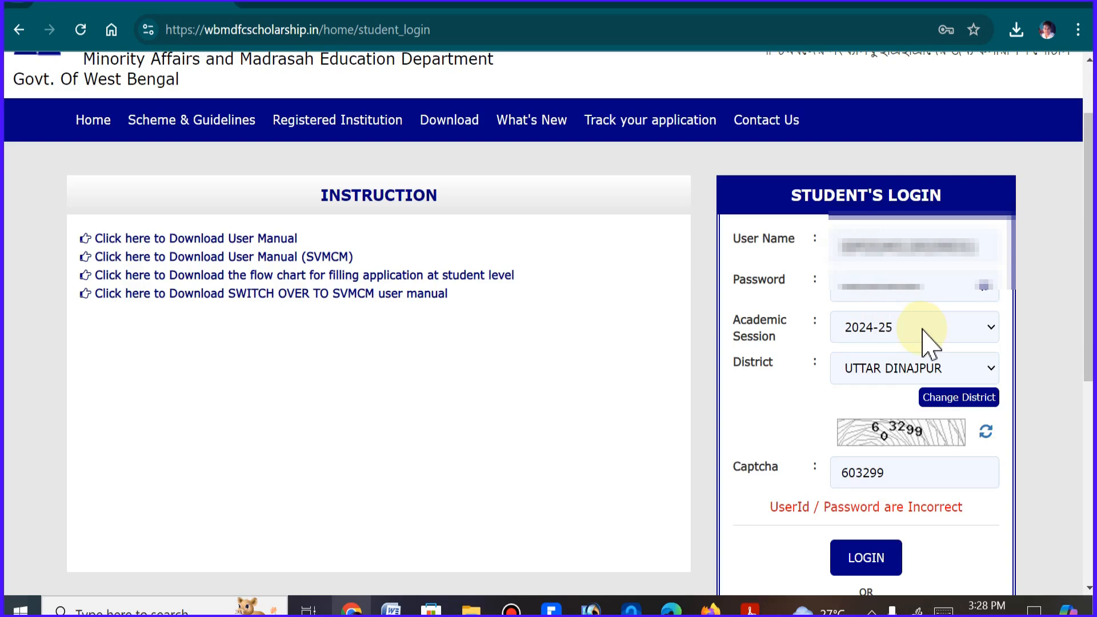
# Log in to the student account for session 2024-25 and go to the OTP validation field
pyautogui.click(880, 578)
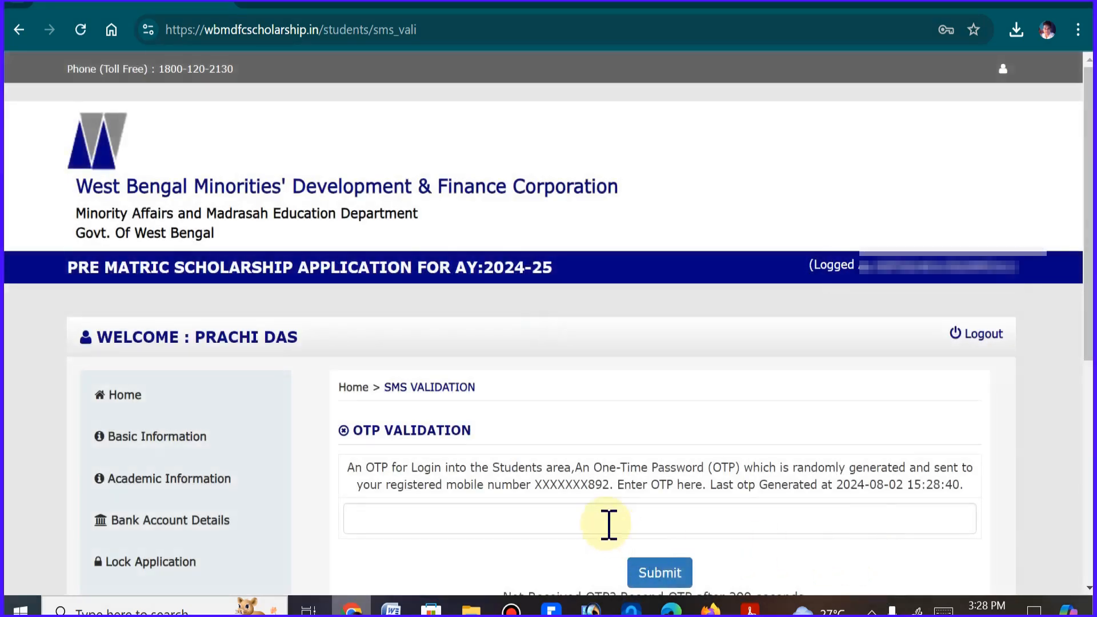
pyautogui.click(609, 524)
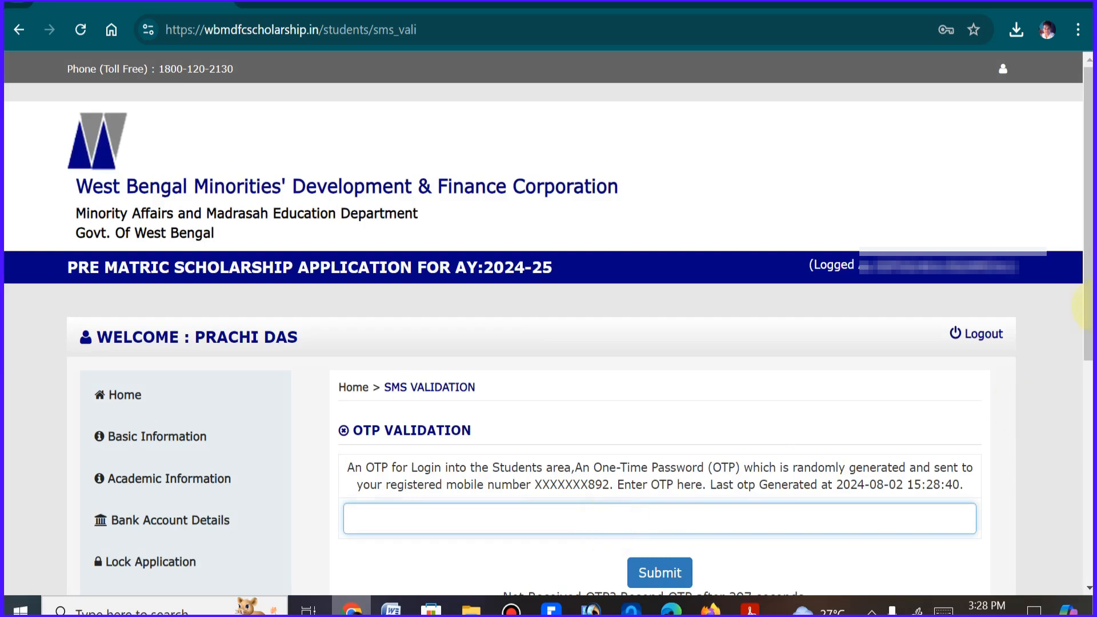
pyautogui.scroll(-2, 747, 381)
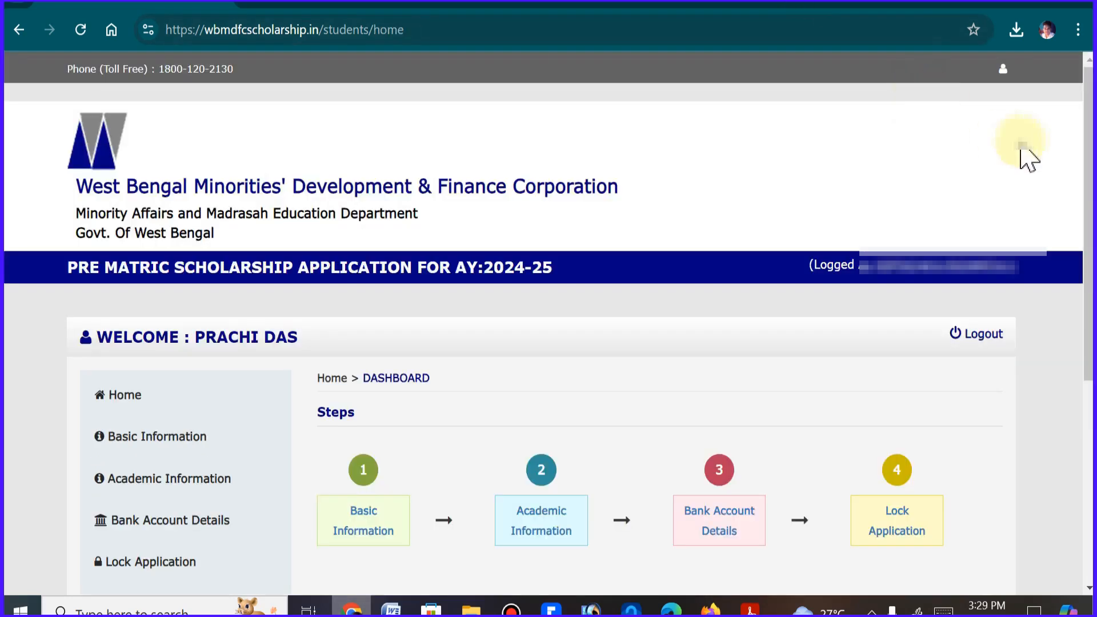
# Open the Basic Information form from the dashboard and set the student's marital status to the last available option
pyautogui.moveTo(1090, 172); pyautogui.dragTo(1091, 233)
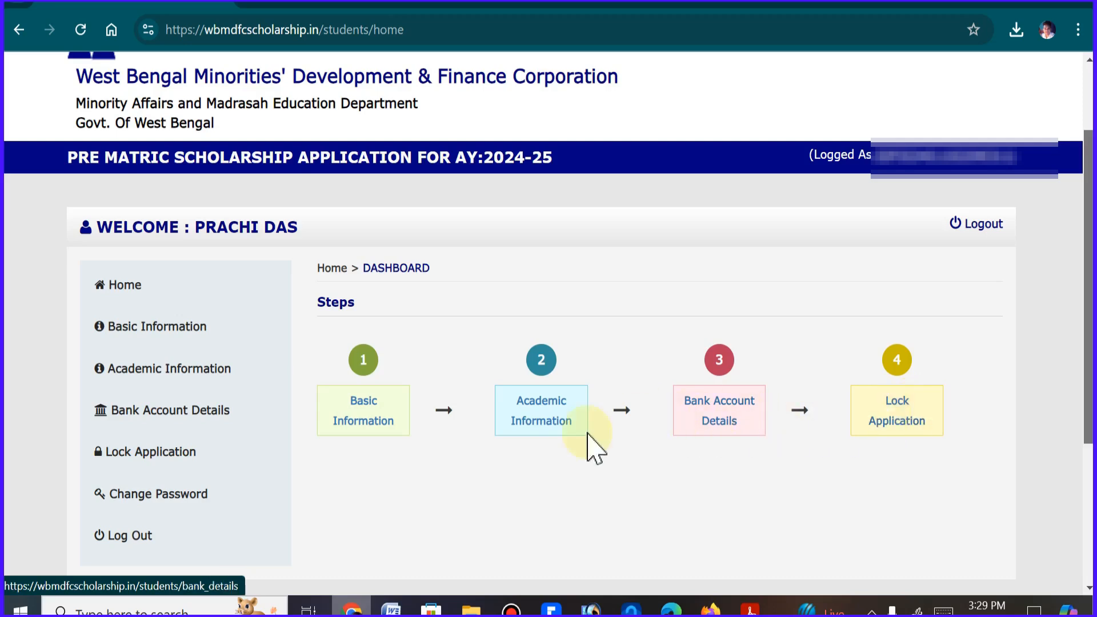
pyautogui.click(381, 432)
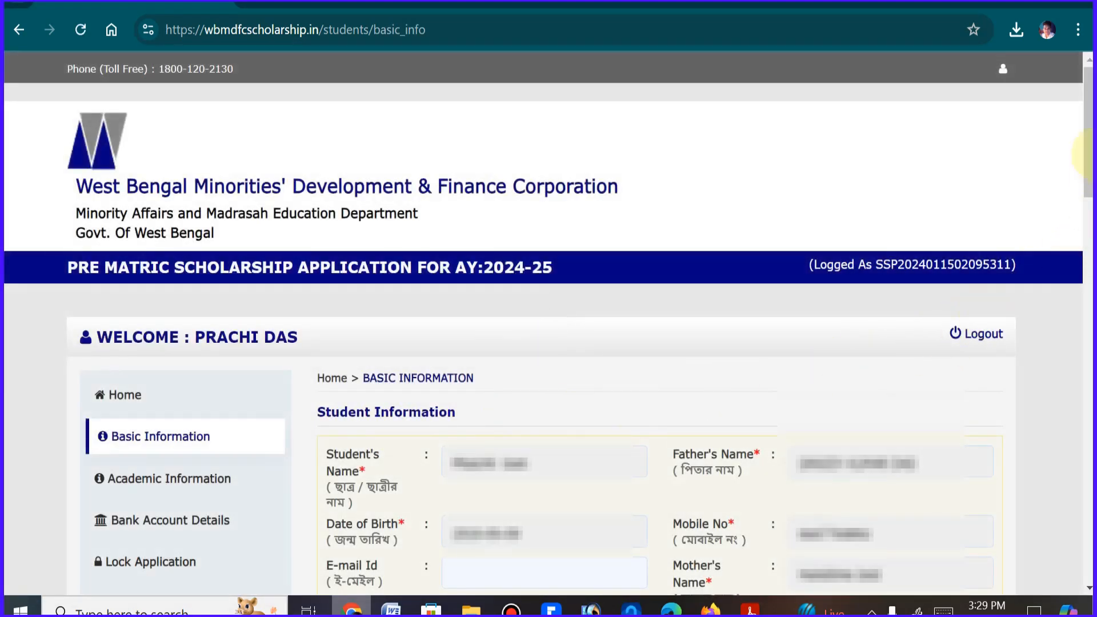
pyautogui.moveTo(1088, 154); pyautogui.dragTo(1088, 246)
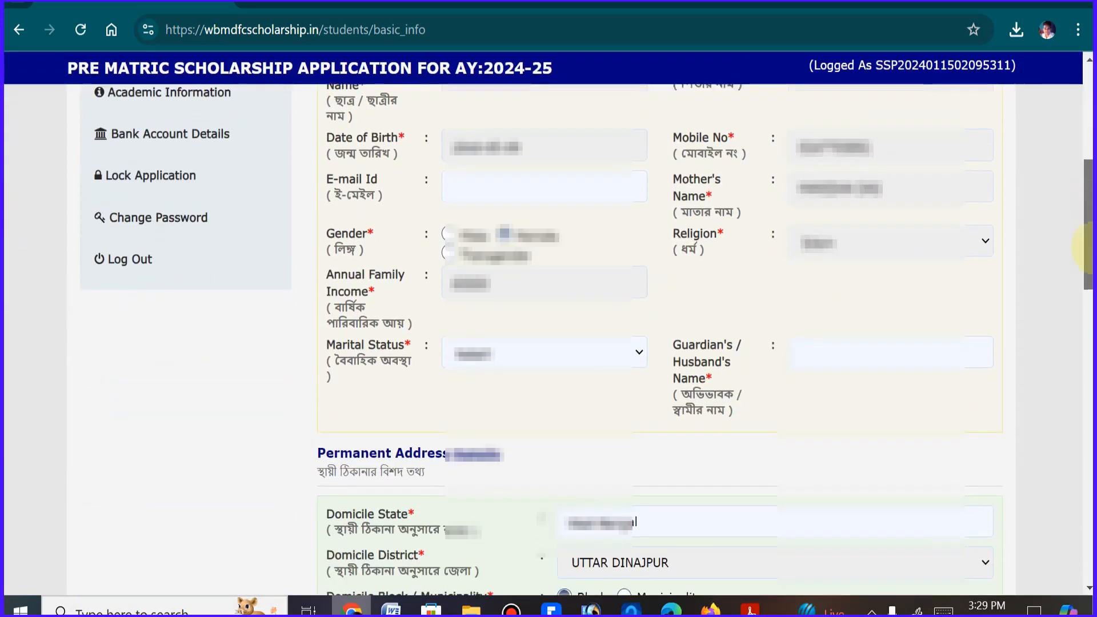
pyautogui.click(553, 355)
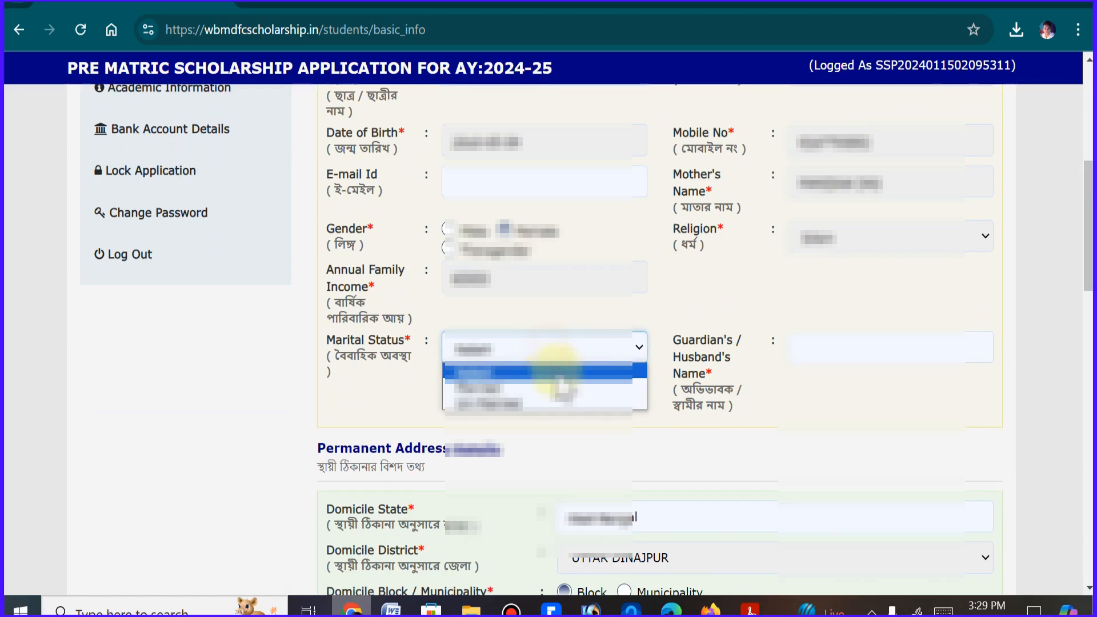
pyautogui.click(563, 407)
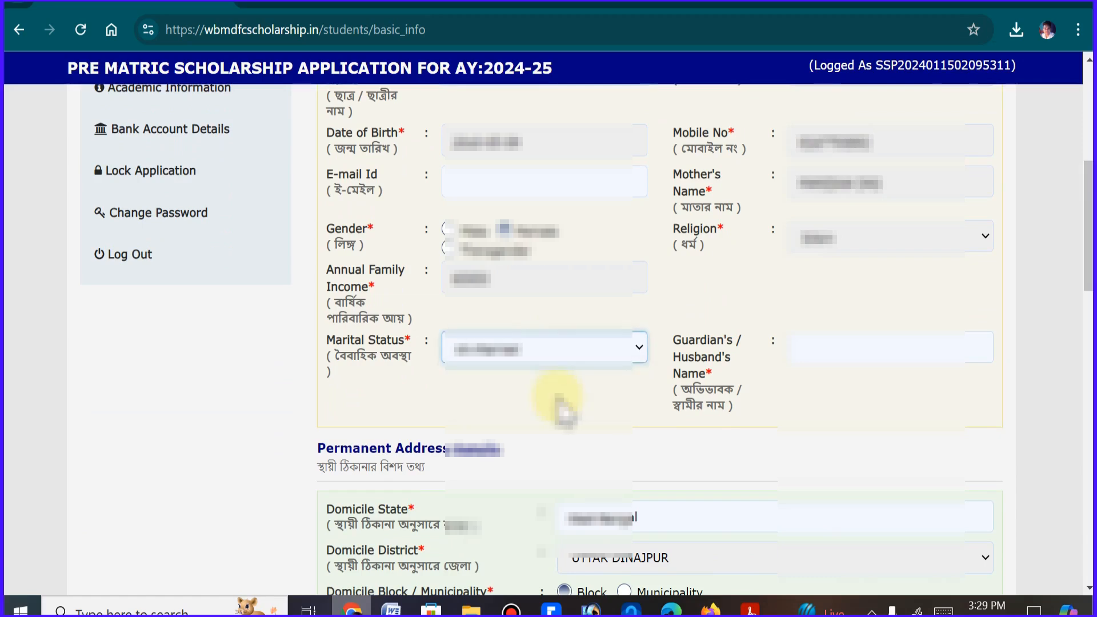
# Go through the guardian's name and permanent address fields, ending at the Same as Permanent Address option for the present address
pyautogui.click(857, 349)
pyautogui.moveTo(1087, 274); pyautogui.dragTo(1087, 360)
pyautogui.click(492, 329)
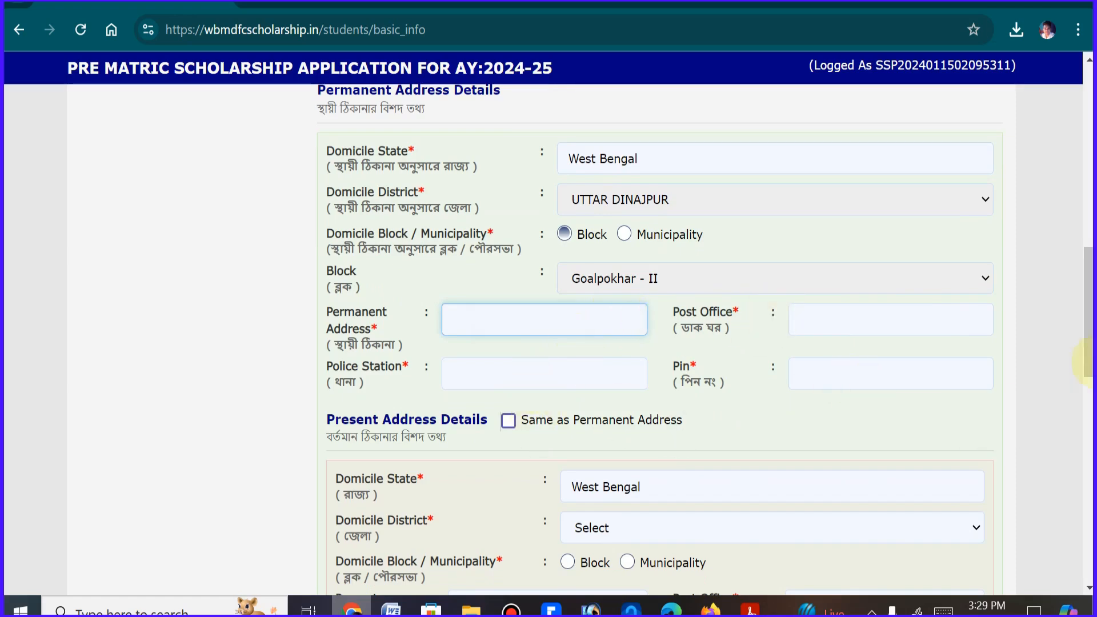
pyautogui.scroll(-2, 773, 392)
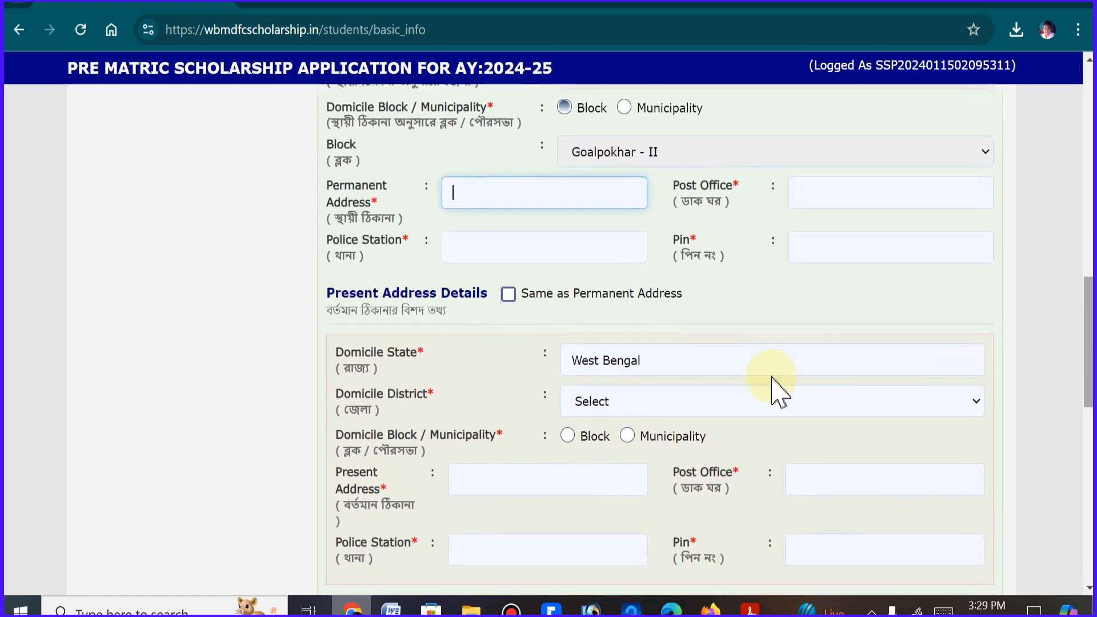
pyautogui.click(508, 294)
# In Other Information, visit both Aadhaar number fields, answer No to having applied for another government scholarship and accept the Aadhaar declaration
pyautogui.moveTo(1088, 330); pyautogui.dragTo(1089, 434)
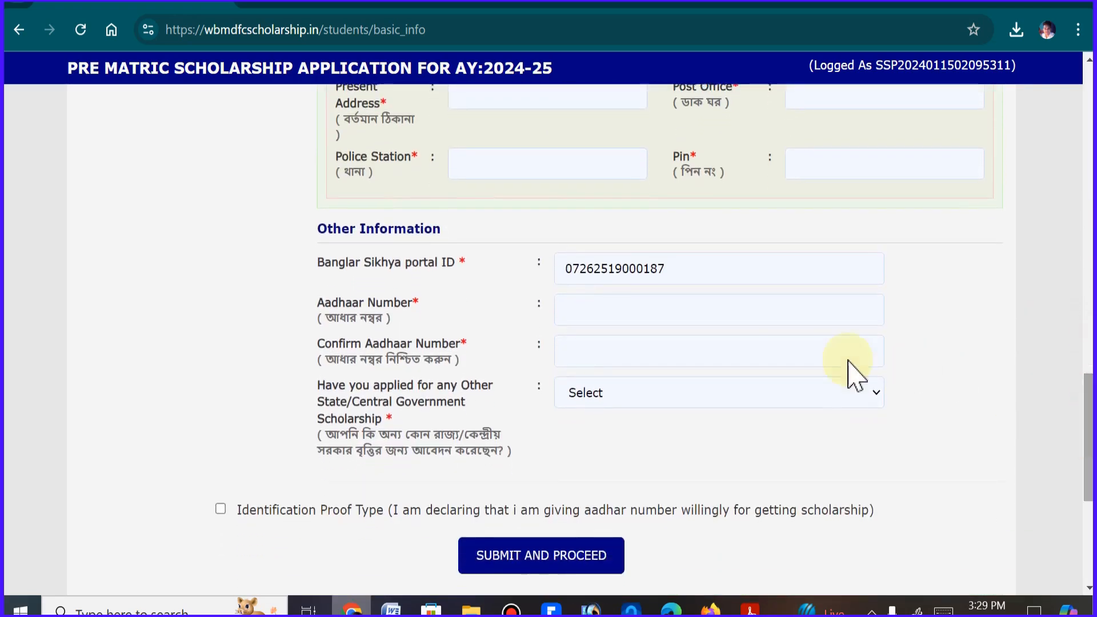
pyautogui.click(606, 311)
pyautogui.click(612, 360)
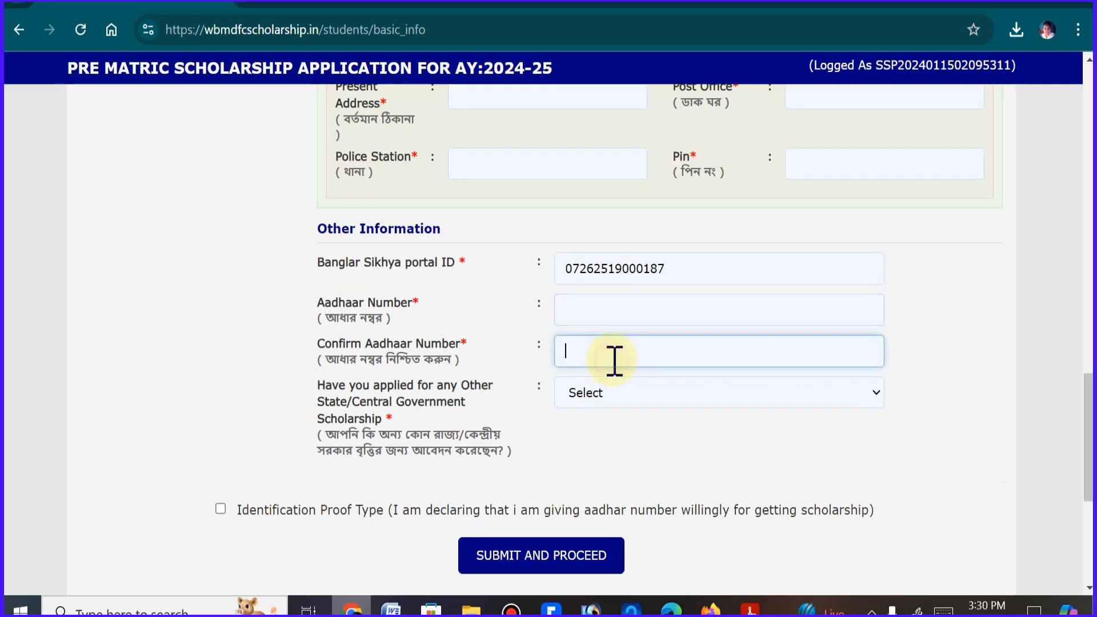
pyautogui.click(609, 399)
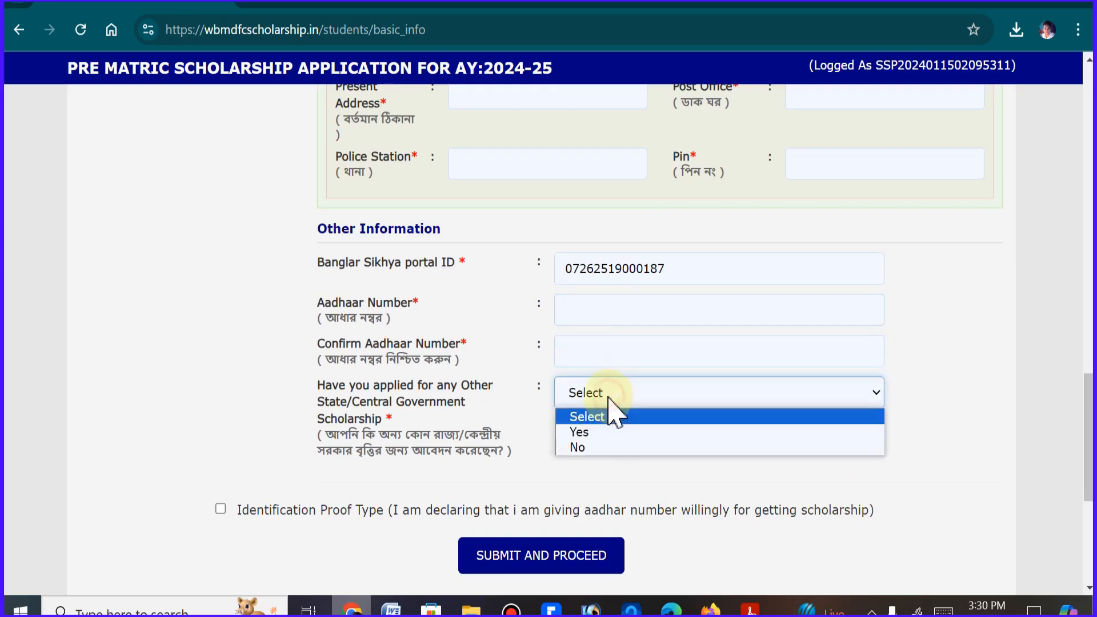
pyautogui.click(605, 447)
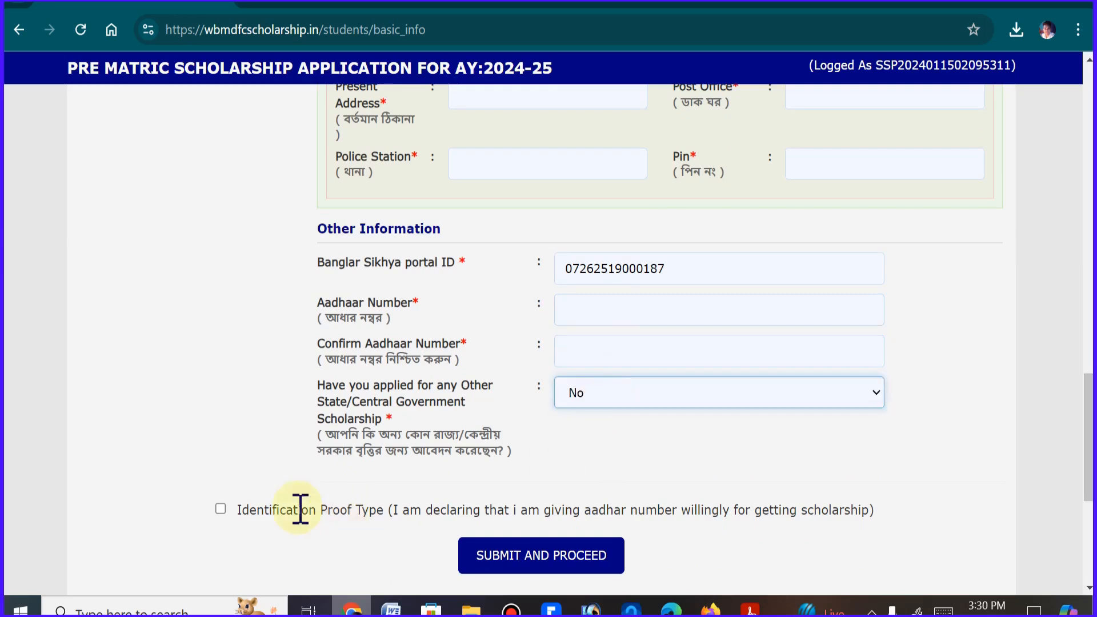
pyautogui.click(221, 510)
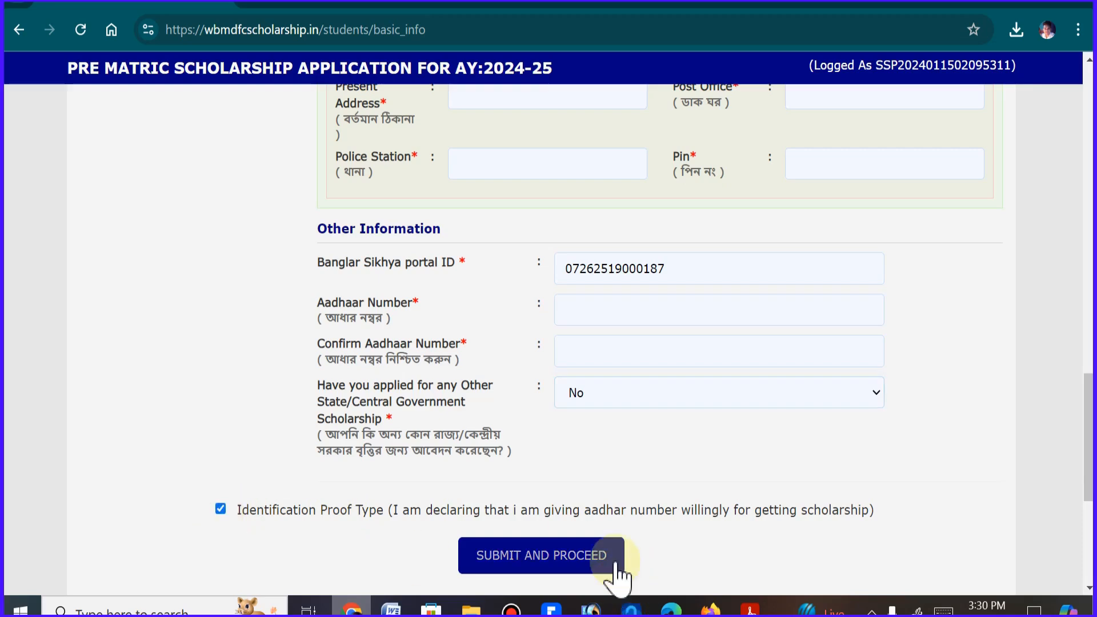
pyautogui.press('capslock')
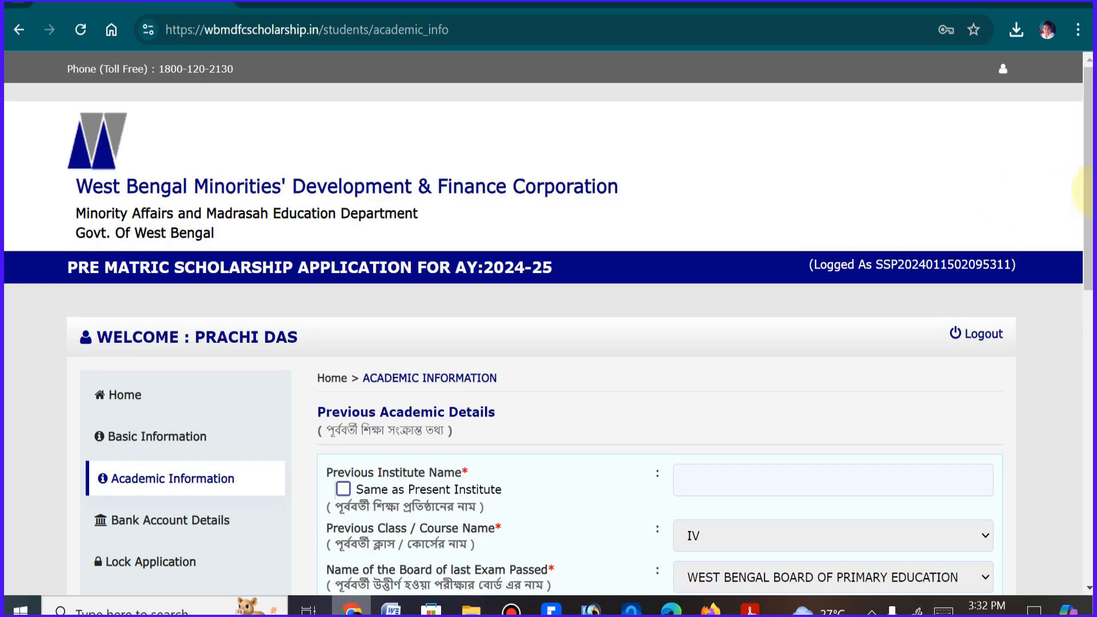
# Try the Same as Present Institute option for the previous institute name, switch it off again and return to the name field
pyautogui.scroll(-2, 1086, 217)
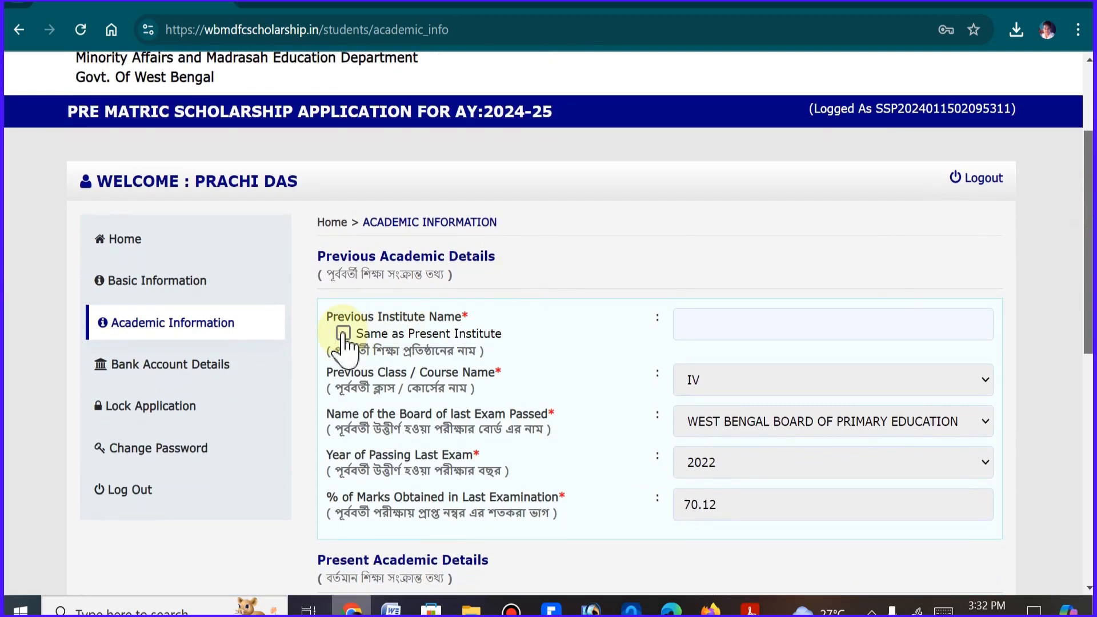
pyautogui.click(836, 316)
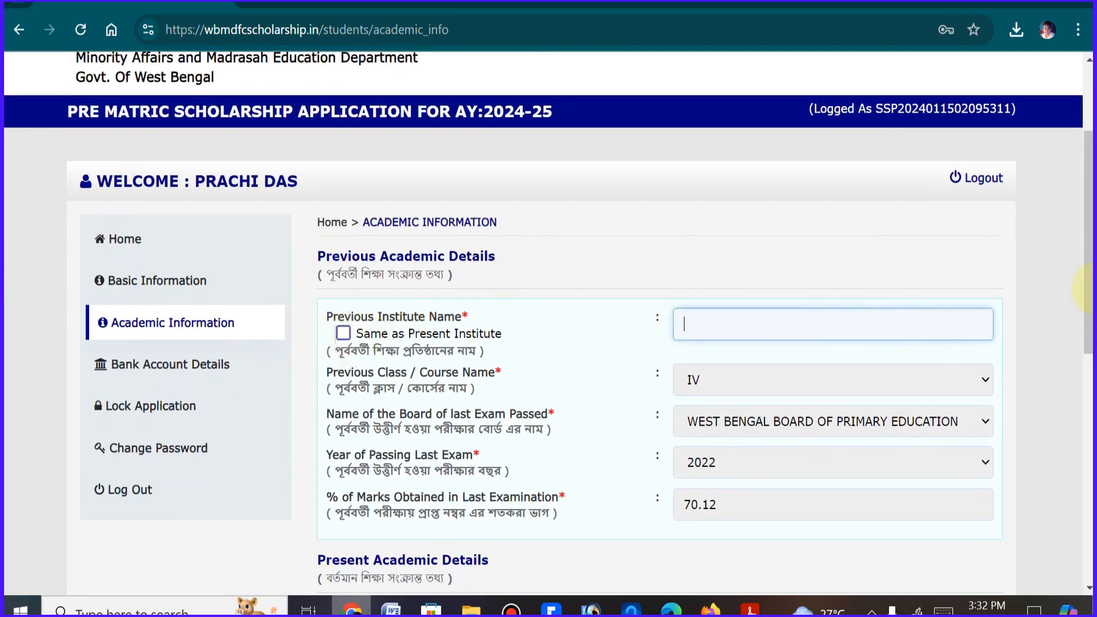
pyautogui.scroll(-1, 1085, 288)
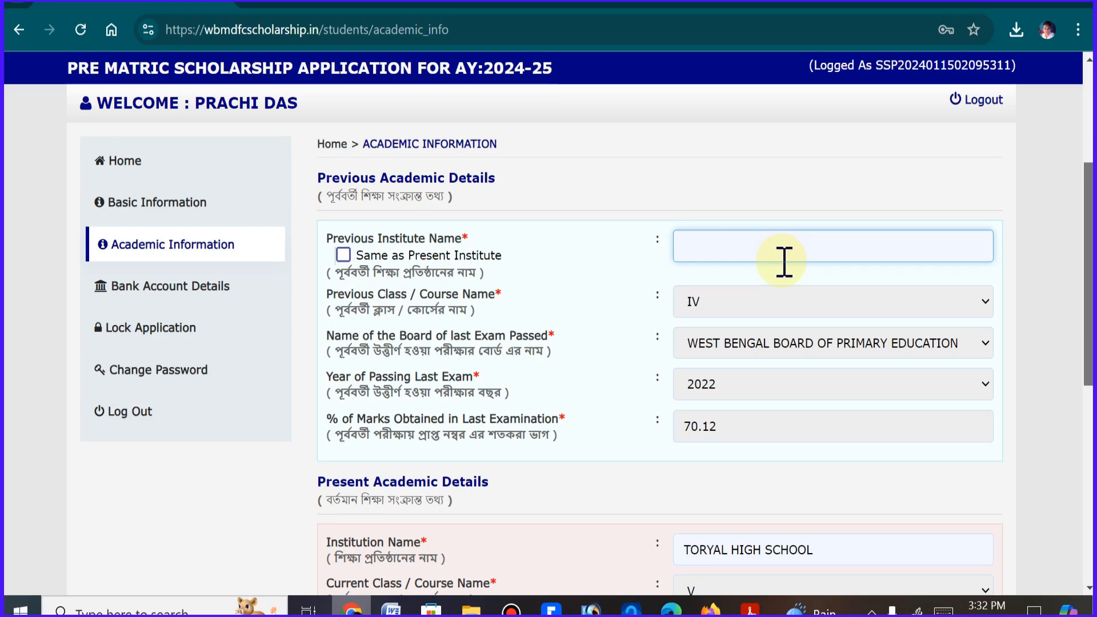
pyautogui.click(342, 255)
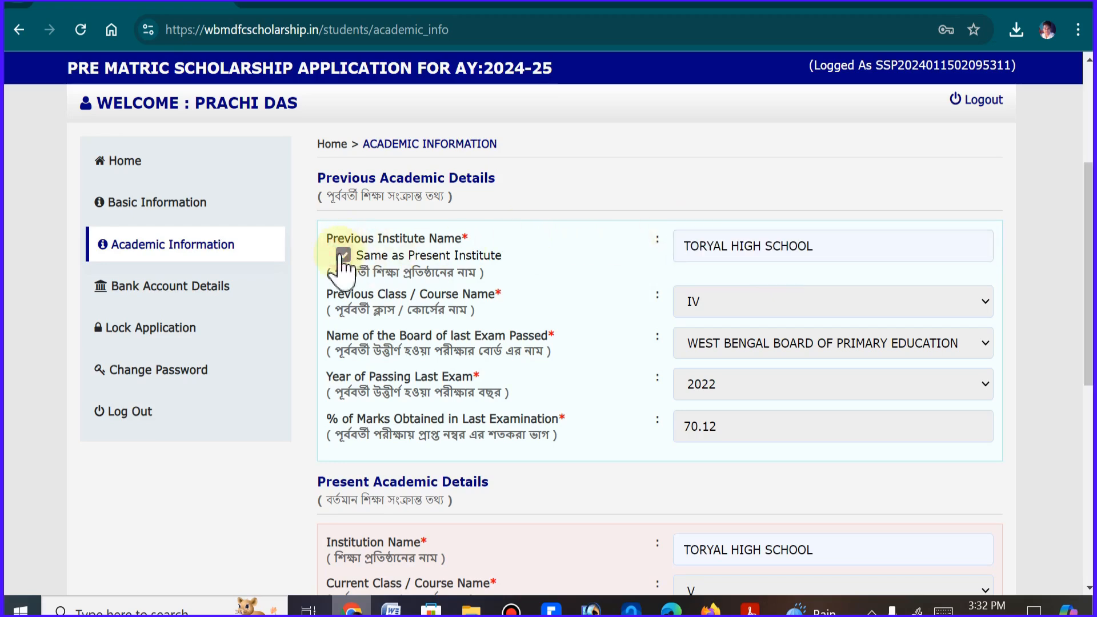
pyautogui.click(343, 255)
pyautogui.click(739, 248)
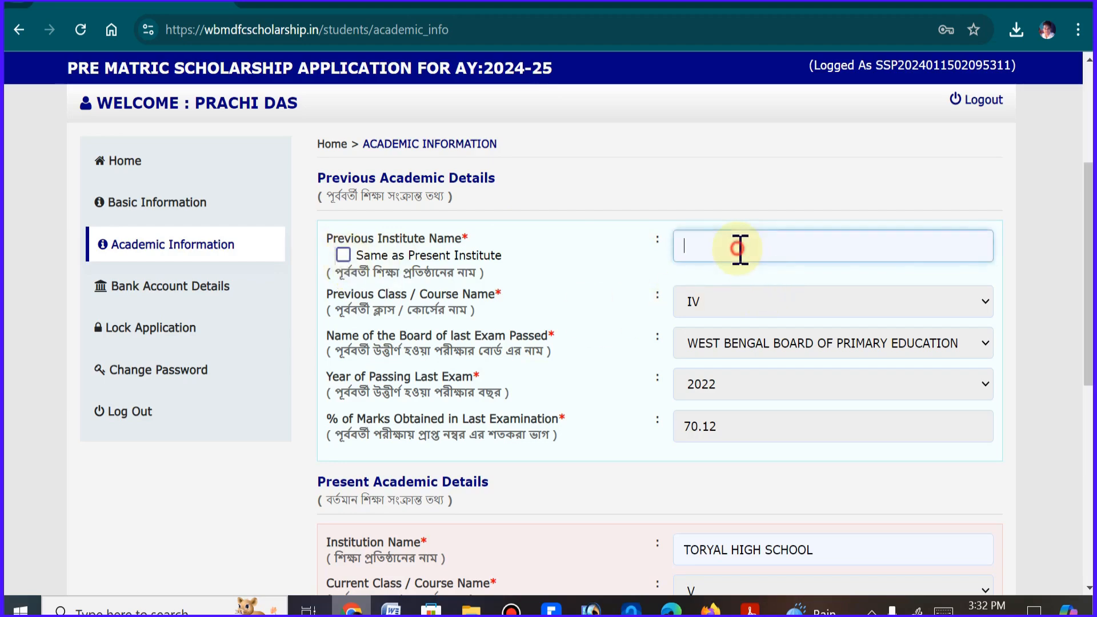
# Complete the present academic details with hosteller NO, board West Bengal Board of Secondary Education and course duration 1 Year
pyautogui.moveTo(1087, 254); pyautogui.dragTo(1087, 392)
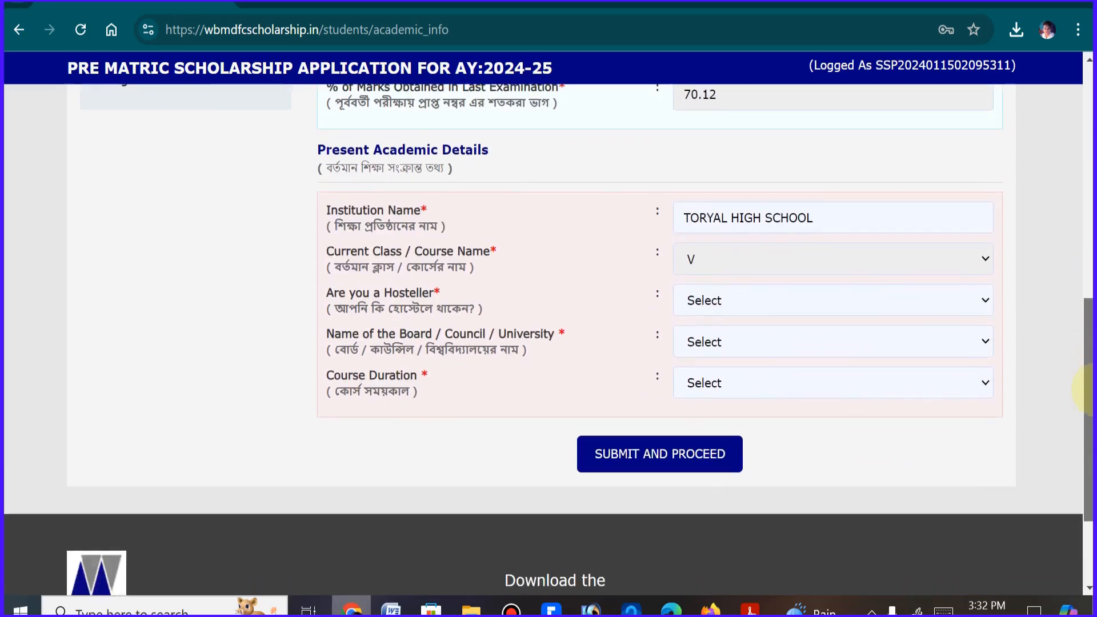
pyautogui.click(761, 303)
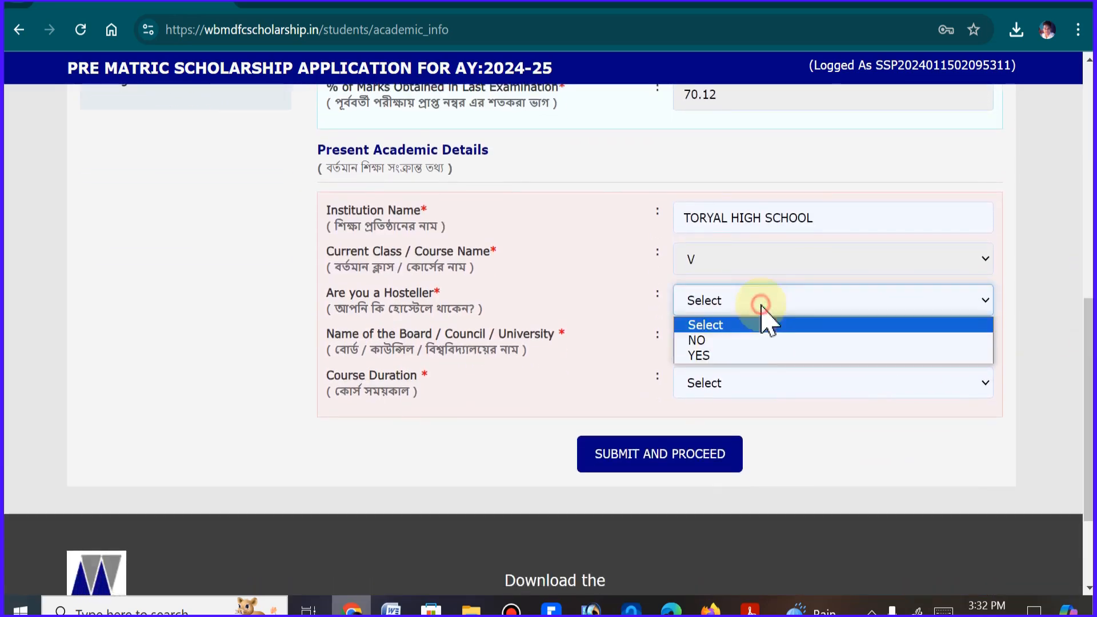
pyautogui.click(741, 343)
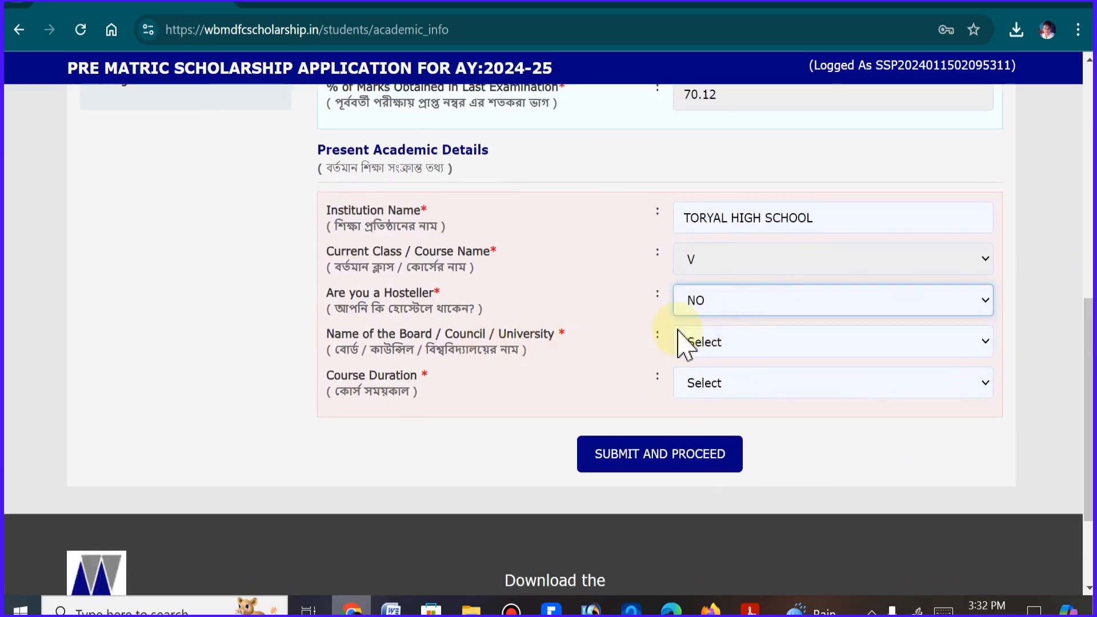
pyautogui.click(735, 342)
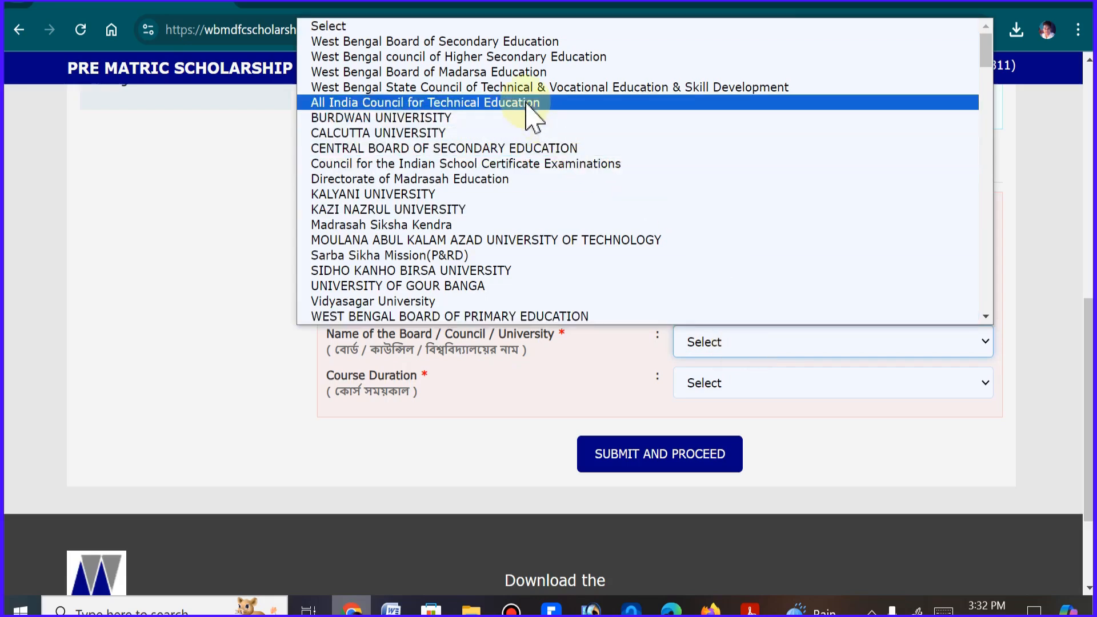
pyautogui.click(493, 41)
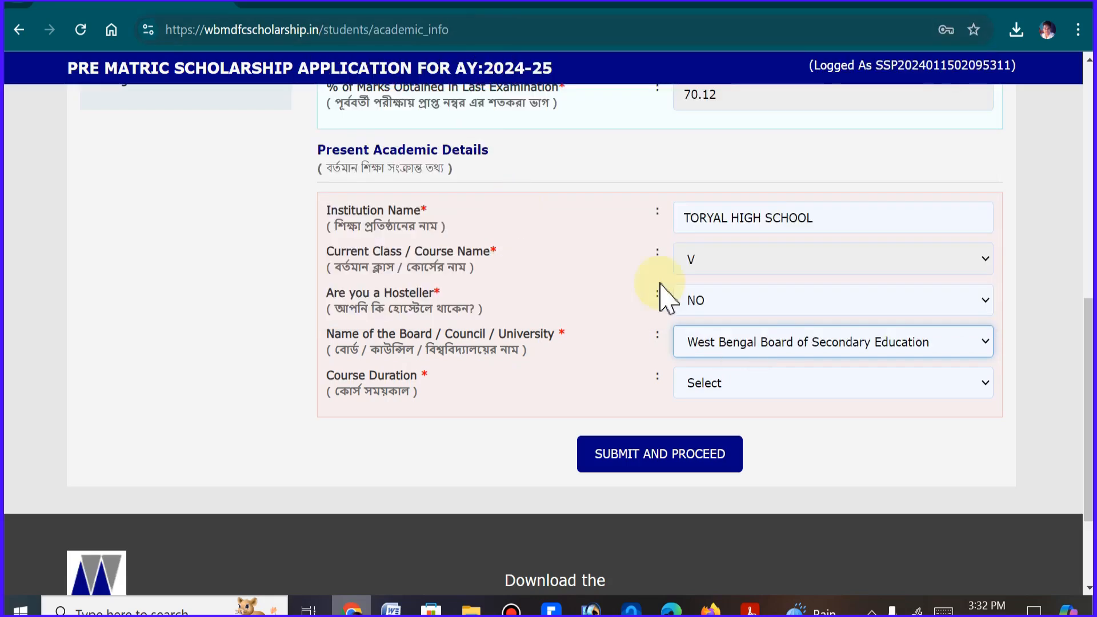
pyautogui.click(761, 384)
pyautogui.click(742, 424)
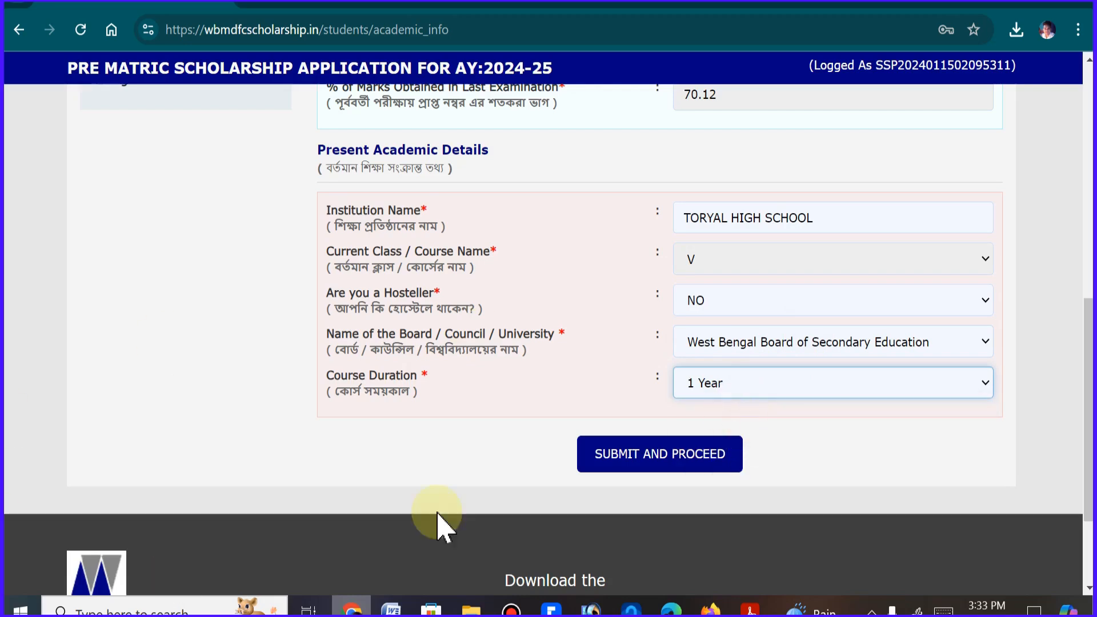
# Accept the declaration that the bank account details are true, submit the bank form and confirm the details are correct
pyautogui.scroll(1, 1089, 384)
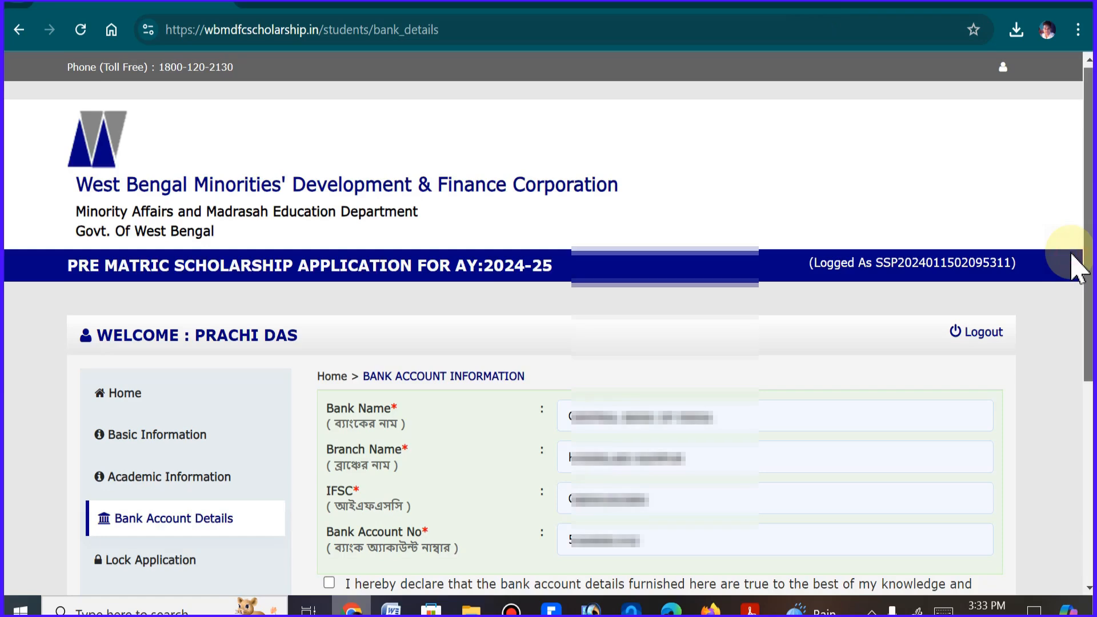
pyautogui.moveTo(1072, 254); pyautogui.dragTo(1072, 290)
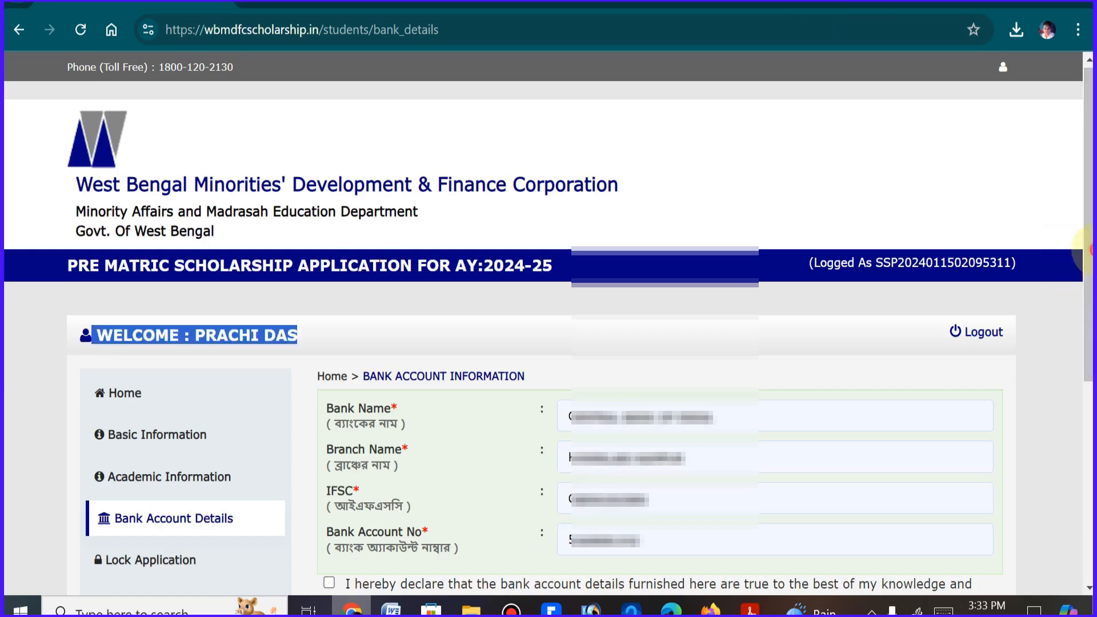
pyautogui.moveTo(1088, 251); pyautogui.dragTo(1088, 348)
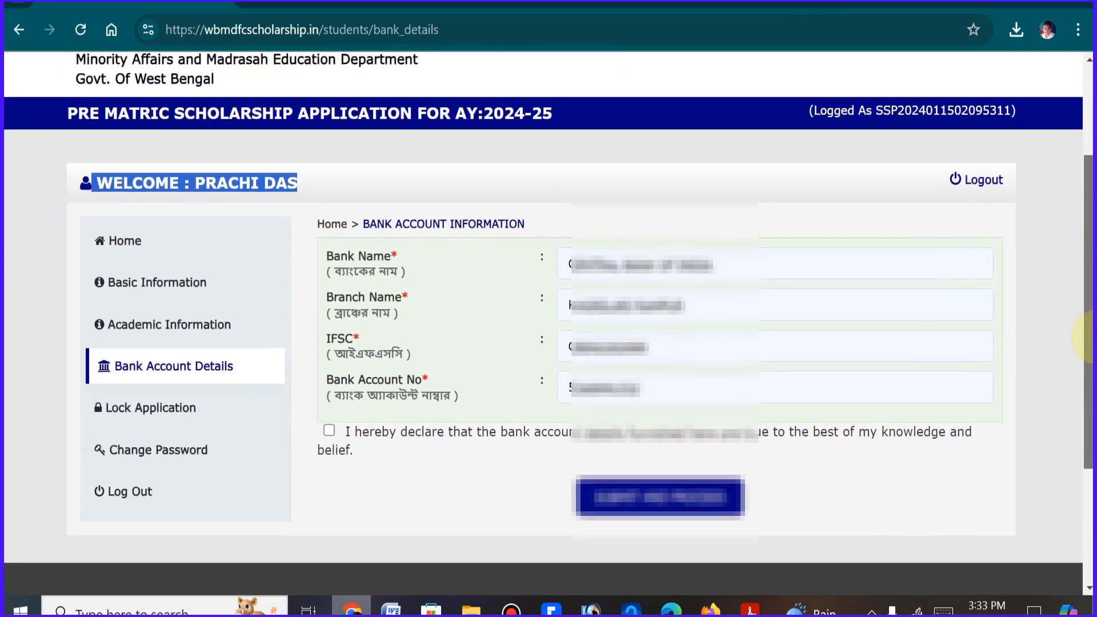
pyautogui.click(333, 438)
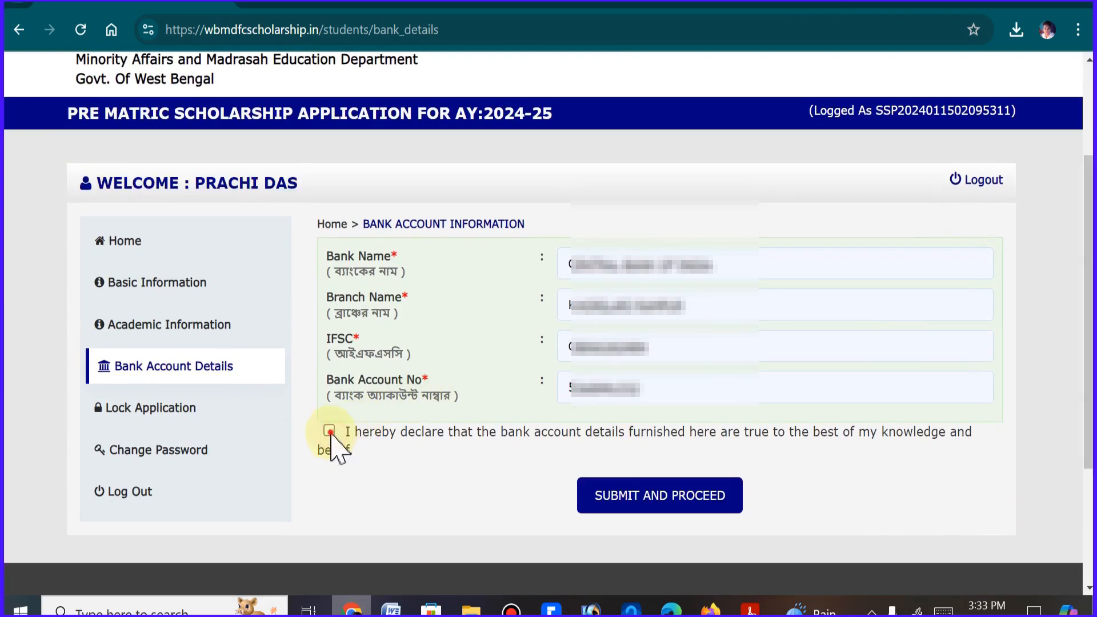
pyautogui.click(329, 432)
pyautogui.click(685, 498)
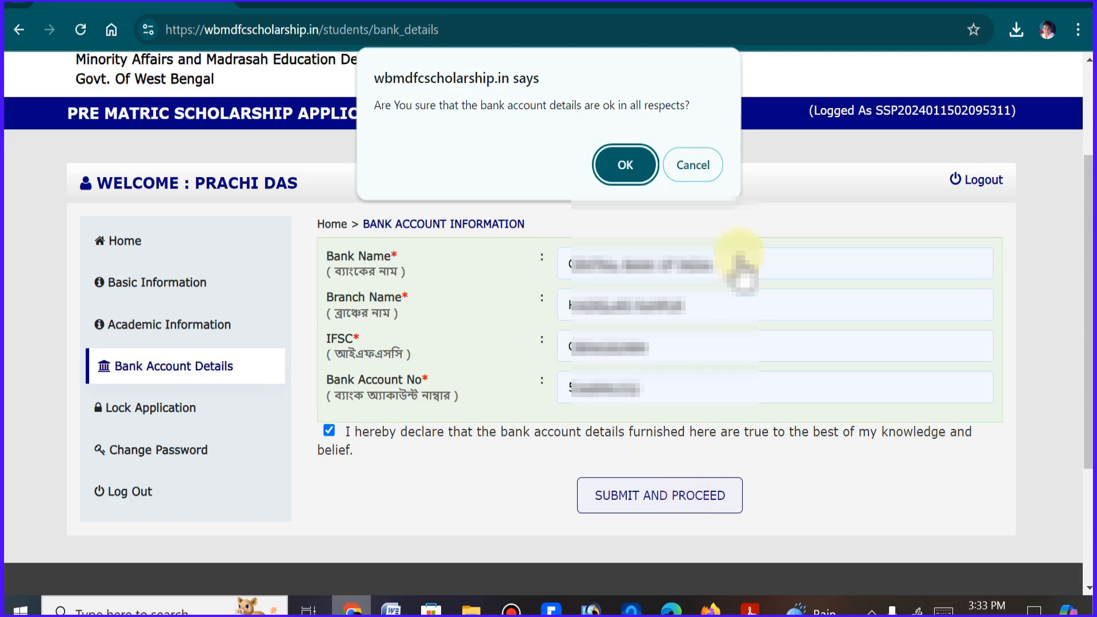
pyautogui.click(622, 169)
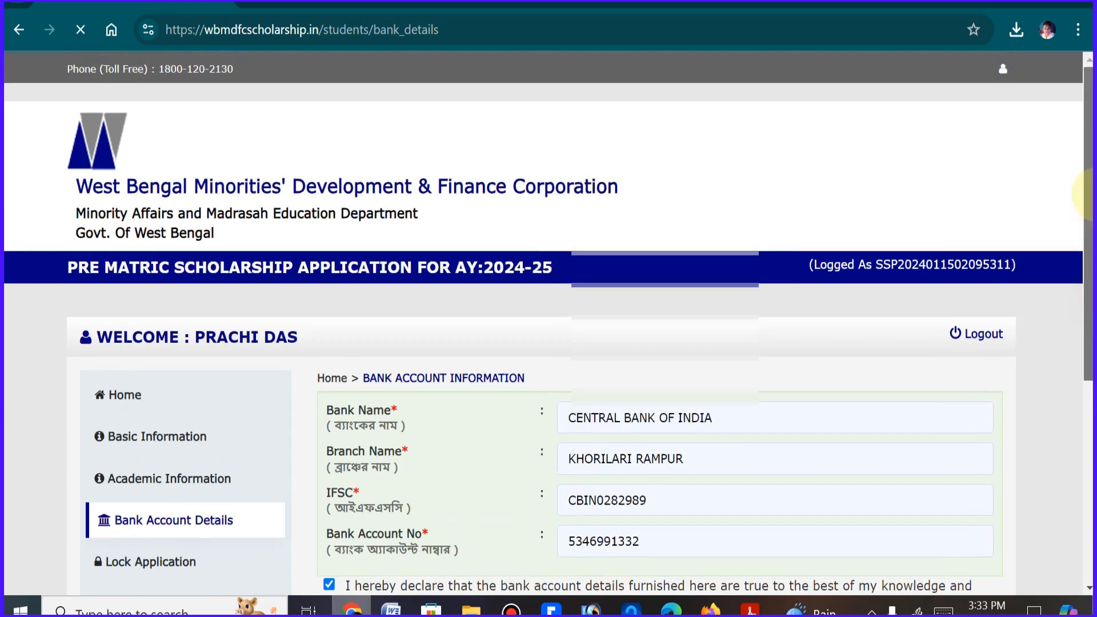
# Accept the three declarations below the application preview about other scholarships, the class V course and the bank account details
pyautogui.moveTo(1088, 194); pyautogui.dragTo(1090, 330)
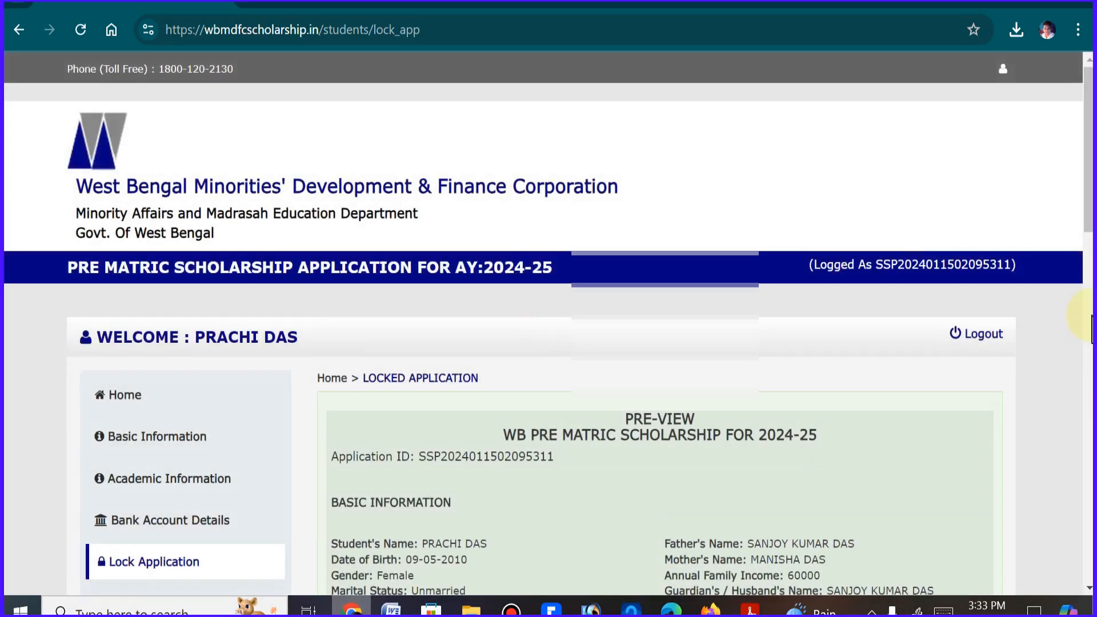
pyautogui.moveTo(1085, 180); pyautogui.dragTo(1087, 448)
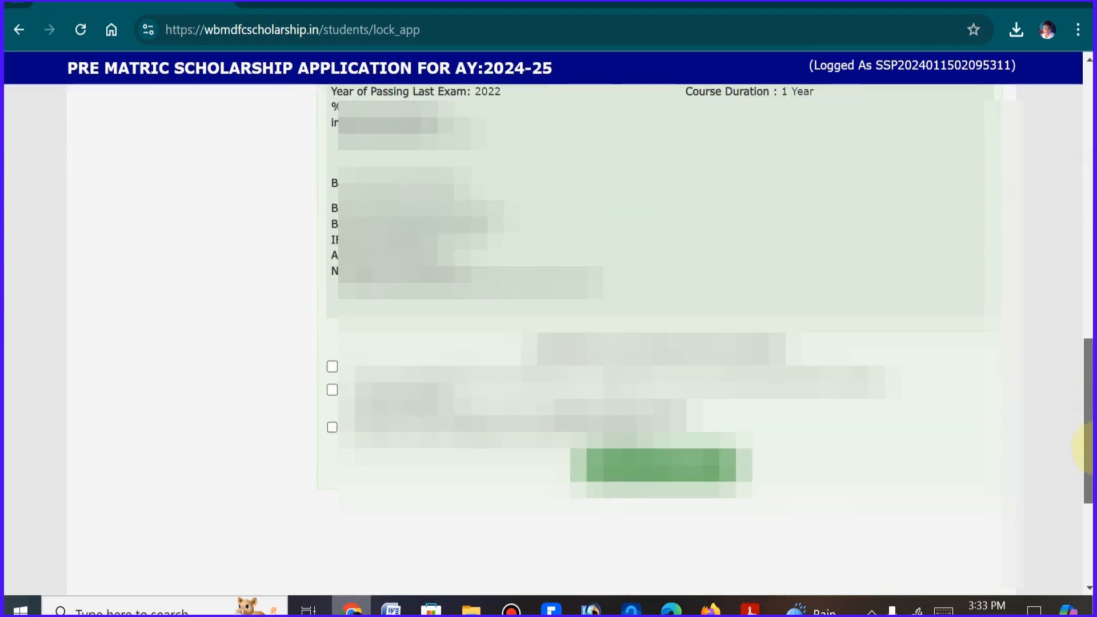
pyautogui.click(1088, 288)
pyautogui.moveTo(1087, 209); pyautogui.dragTo(1087, 339)
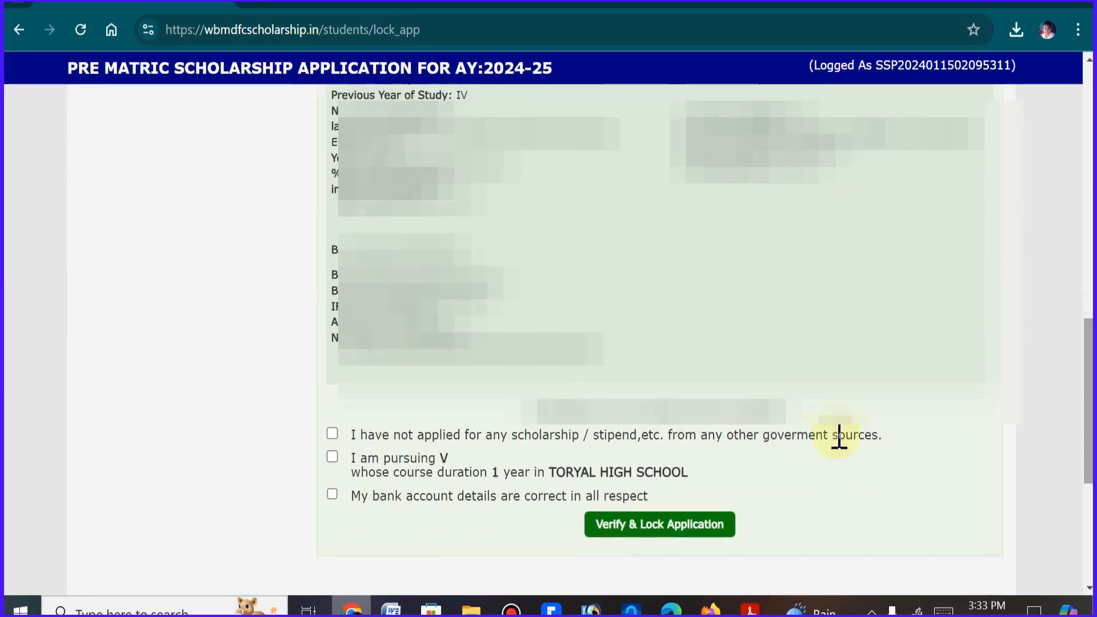
pyautogui.click(333, 434)
pyautogui.click(333, 457)
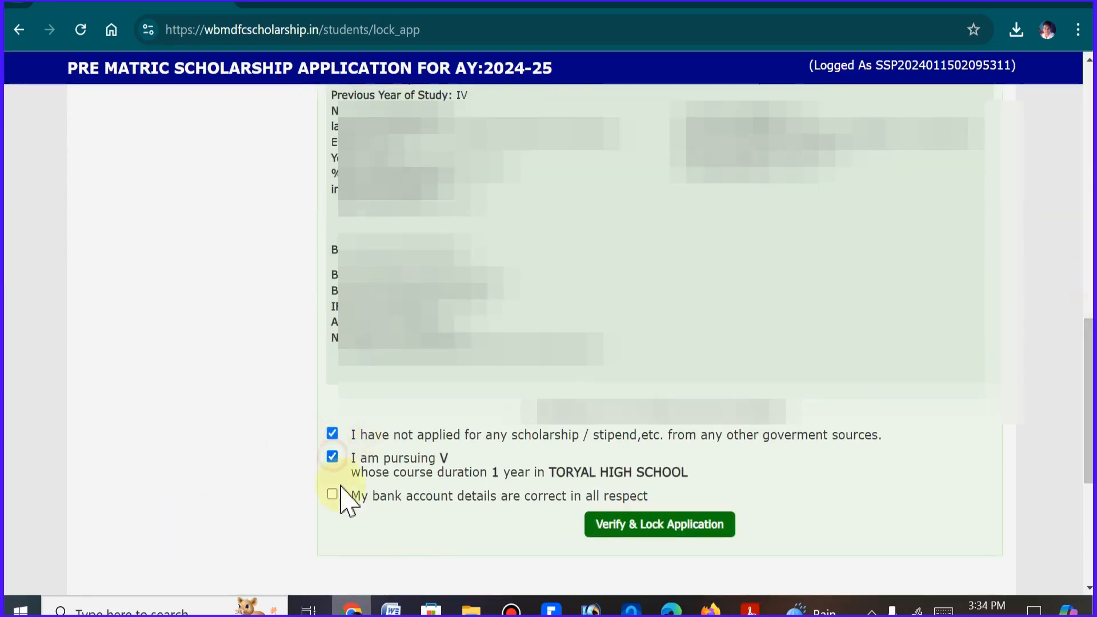
pyautogui.click(332, 494)
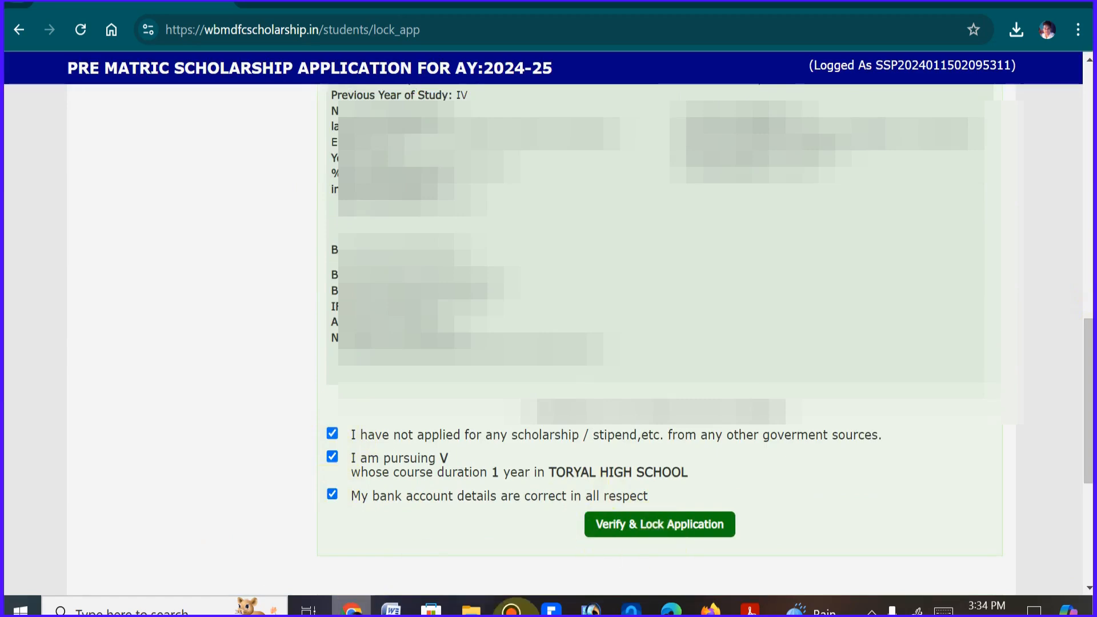
# Review the application preview from its beginning down to the accepted declarations and the Verify & Lock Application option
pyautogui.moveTo(1088, 404); pyautogui.dragTo(1090, 172)
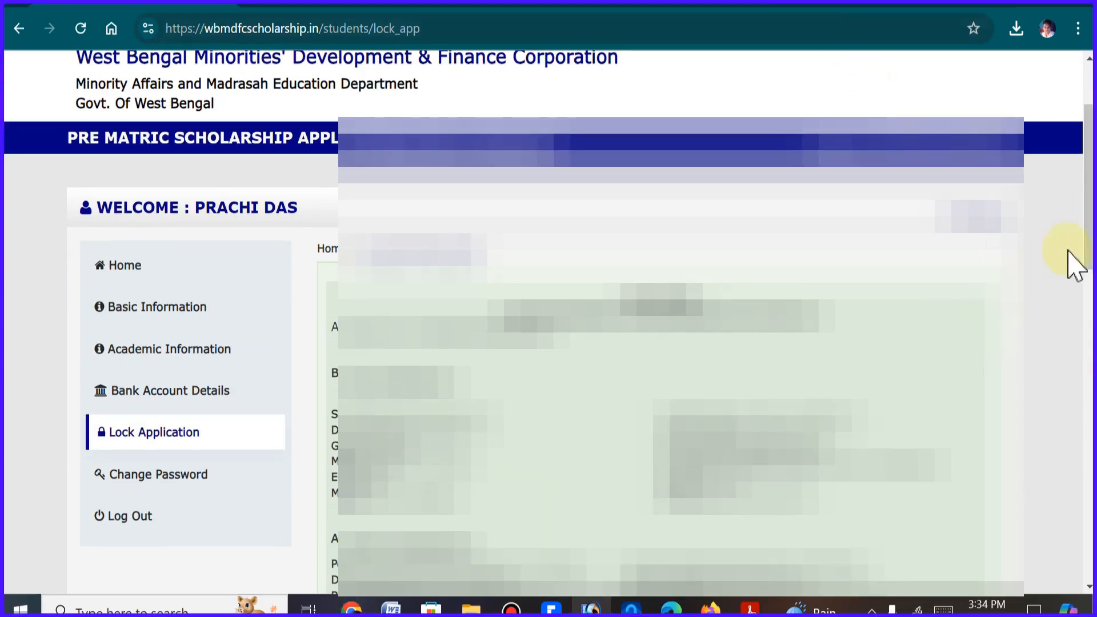
pyautogui.moveTo(1088, 148); pyautogui.dragTo(1088, 397)
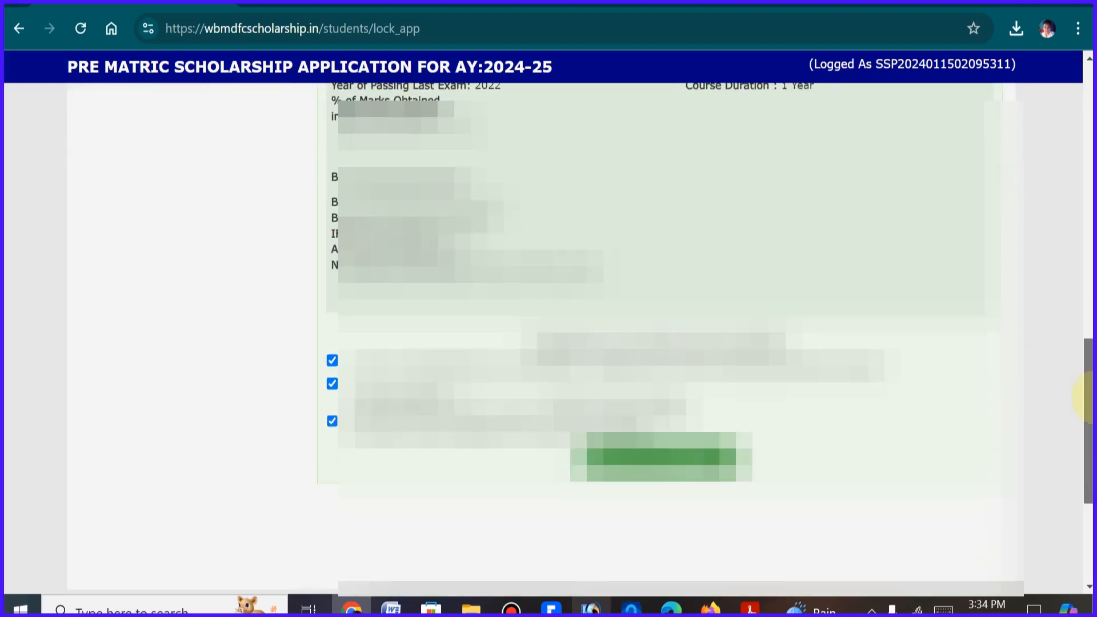
pyautogui.moveTo(1088, 397); pyautogui.dragTo(1089, 404)
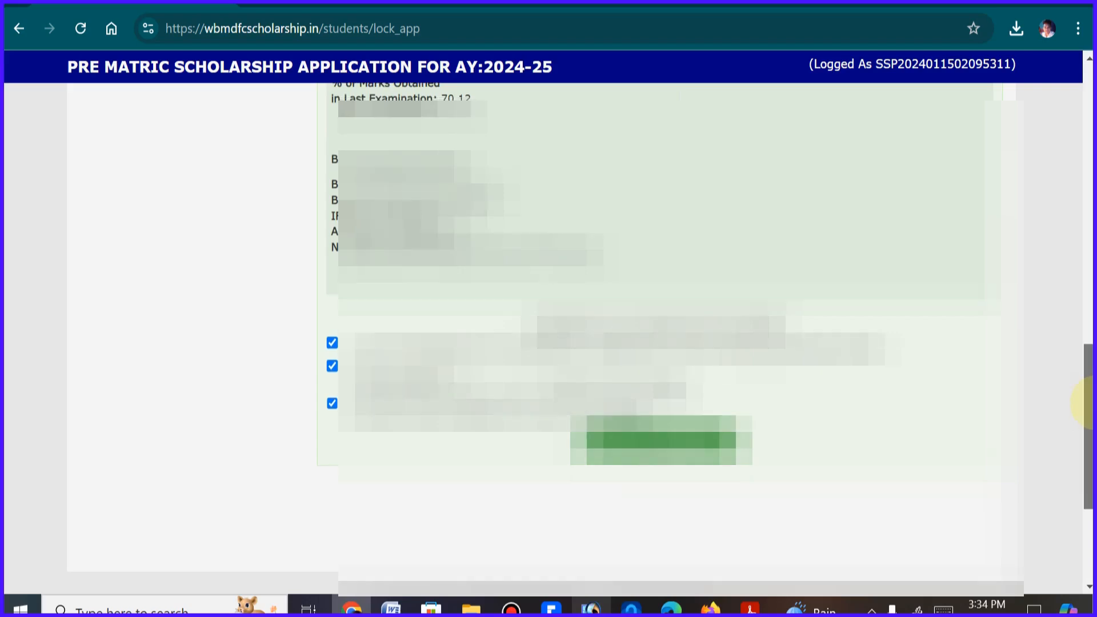